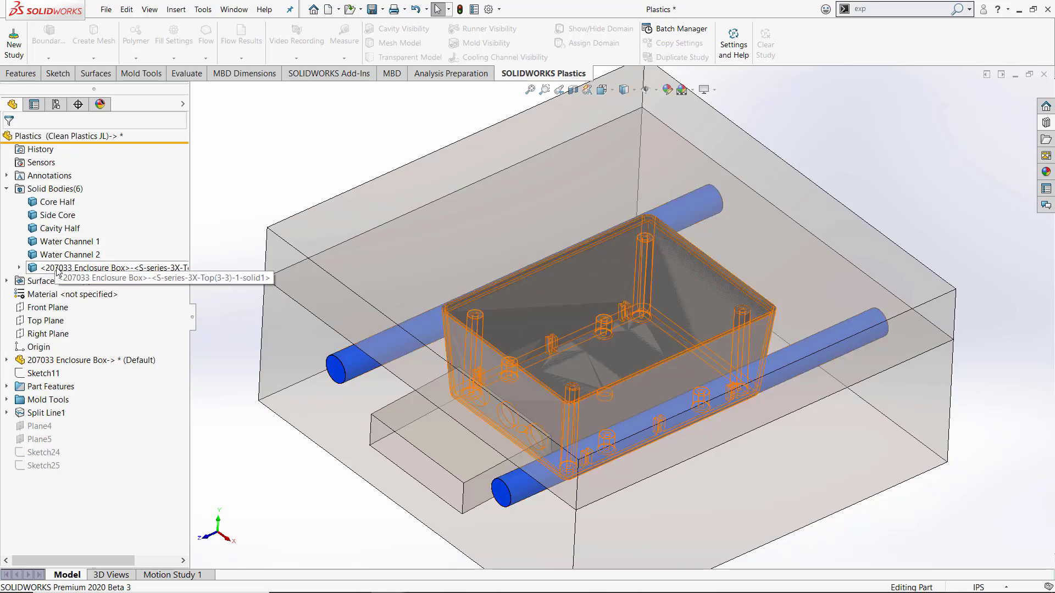
Create the single-material solid study 'Clean Plastics JL Study' with default settings.
click(13, 44)
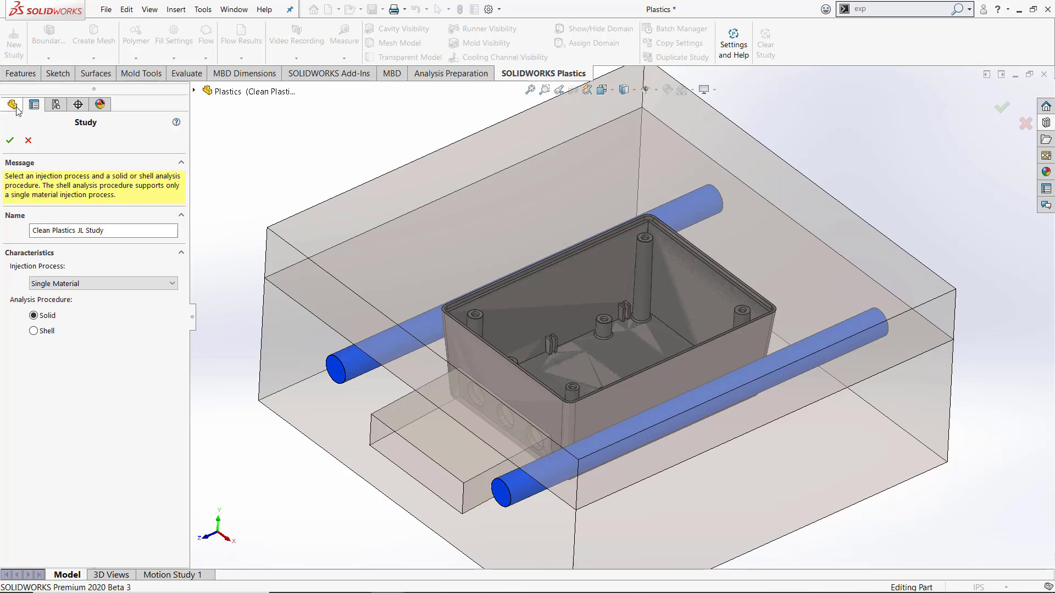
click(10, 141)
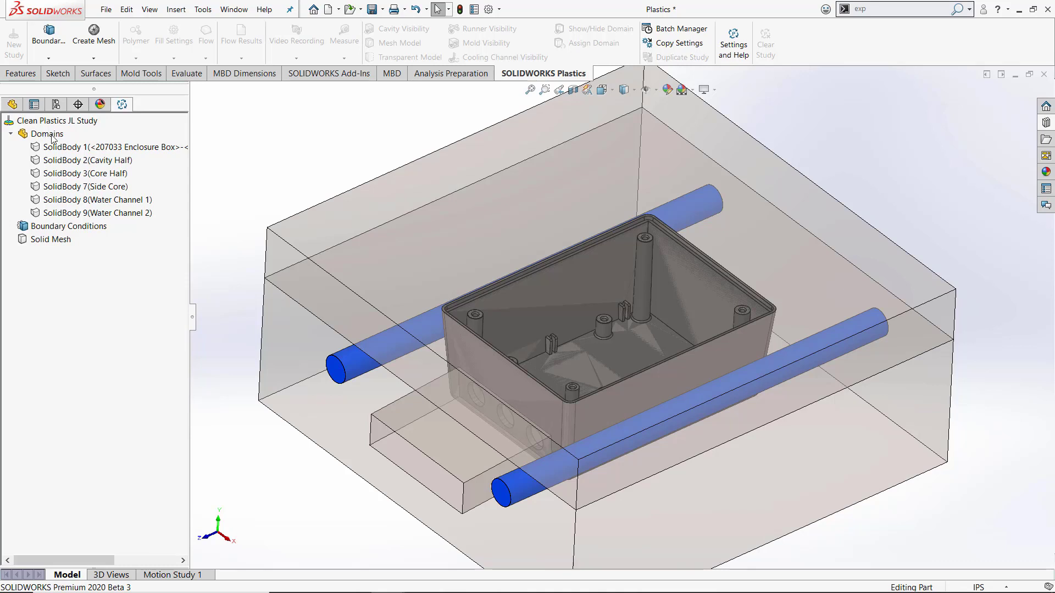
Set the enclosure body as Cavity and the Cavity Half and Core Half as Mold.
right_click(131, 149)
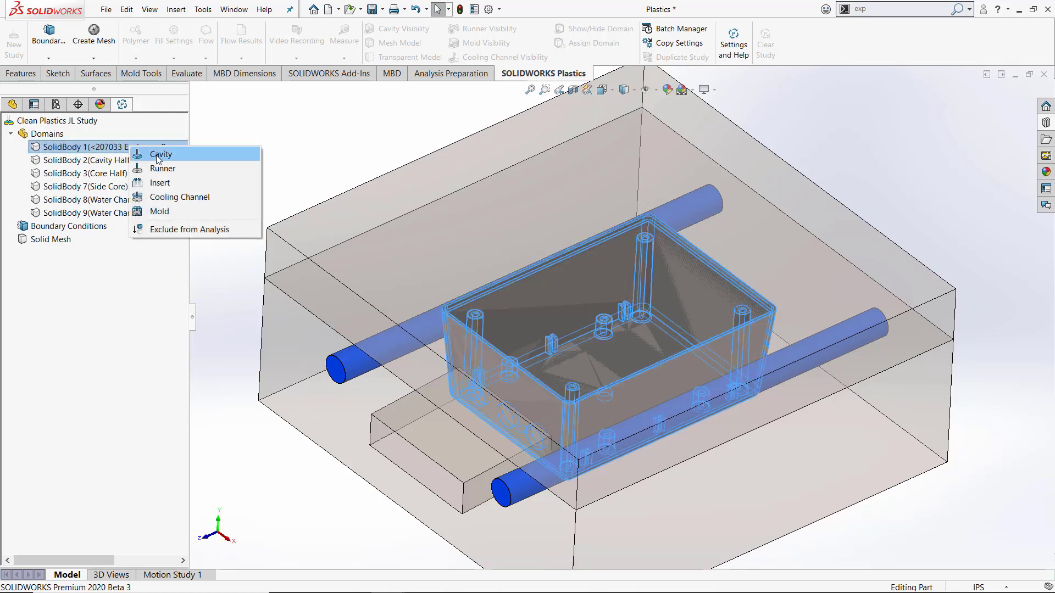
click(157, 156)
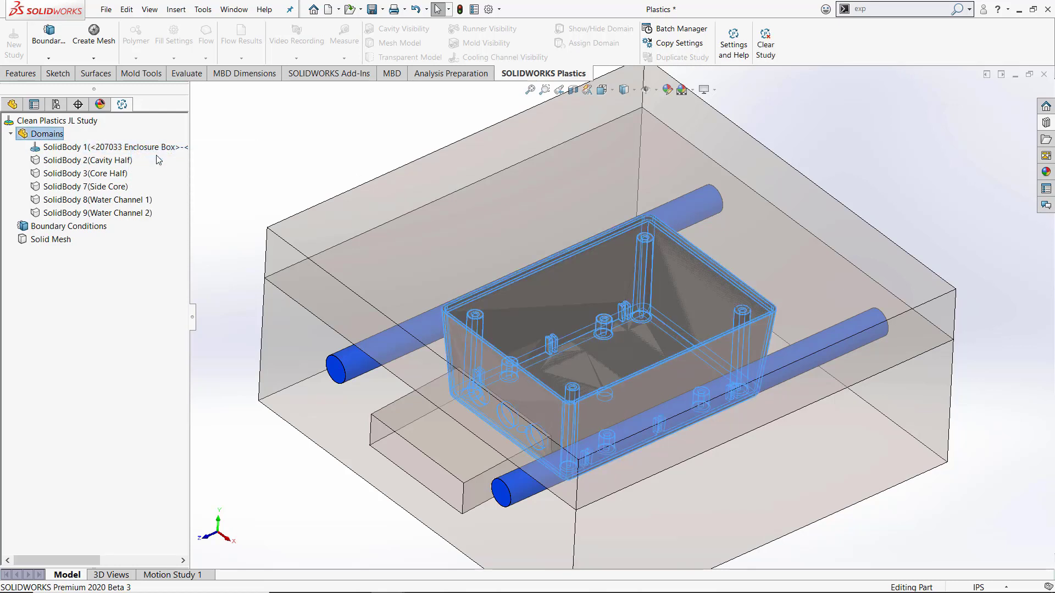
right_click(98, 160)
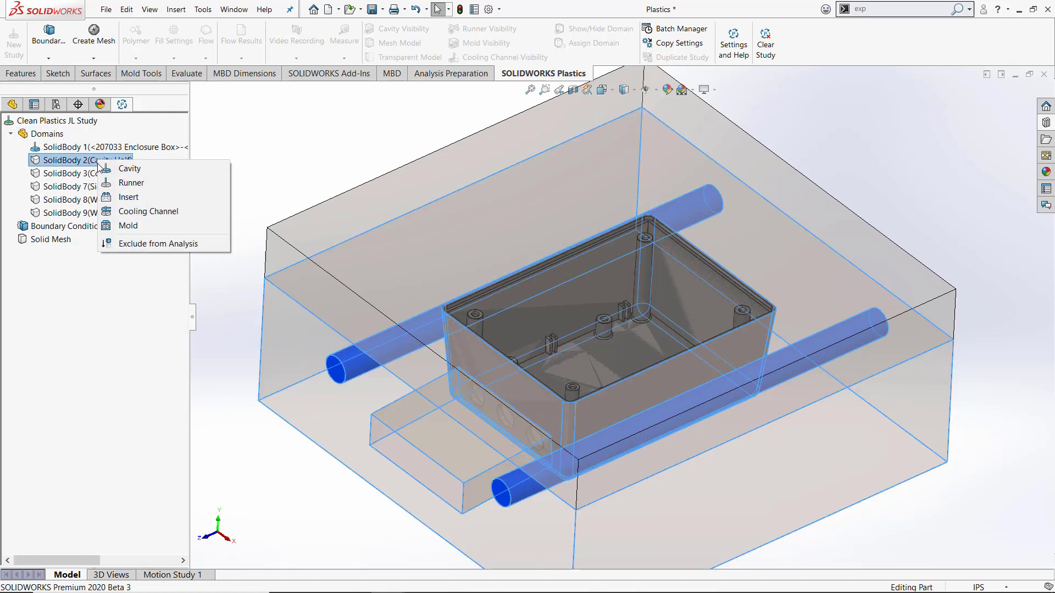
click(128, 225)
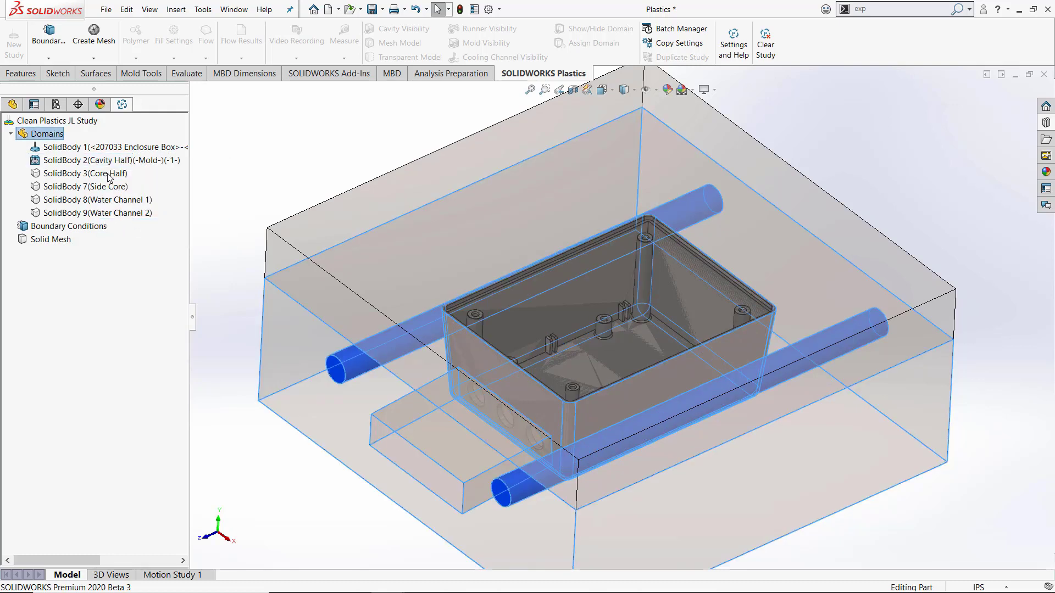
right_click(109, 175)
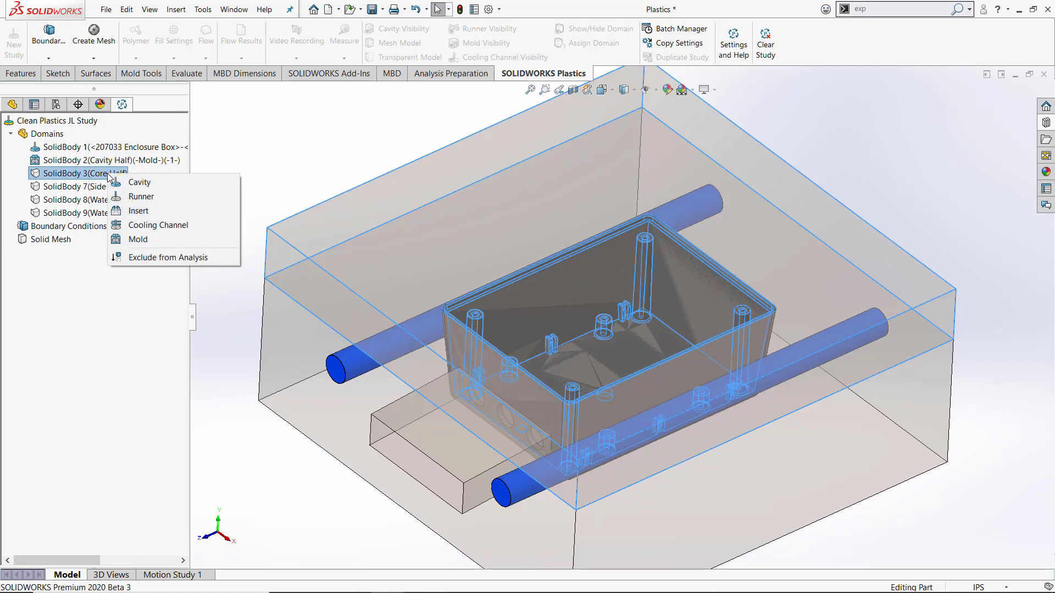
click(134, 239)
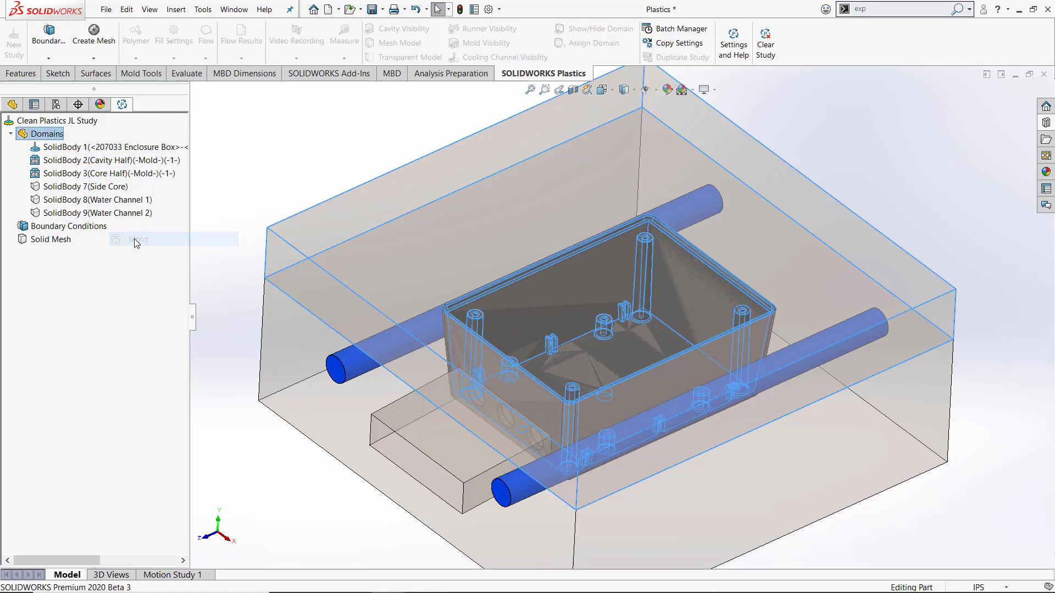
Set the Side Core body as Mold with Side Core Order 2.
click(99, 189)
right_click(98, 187)
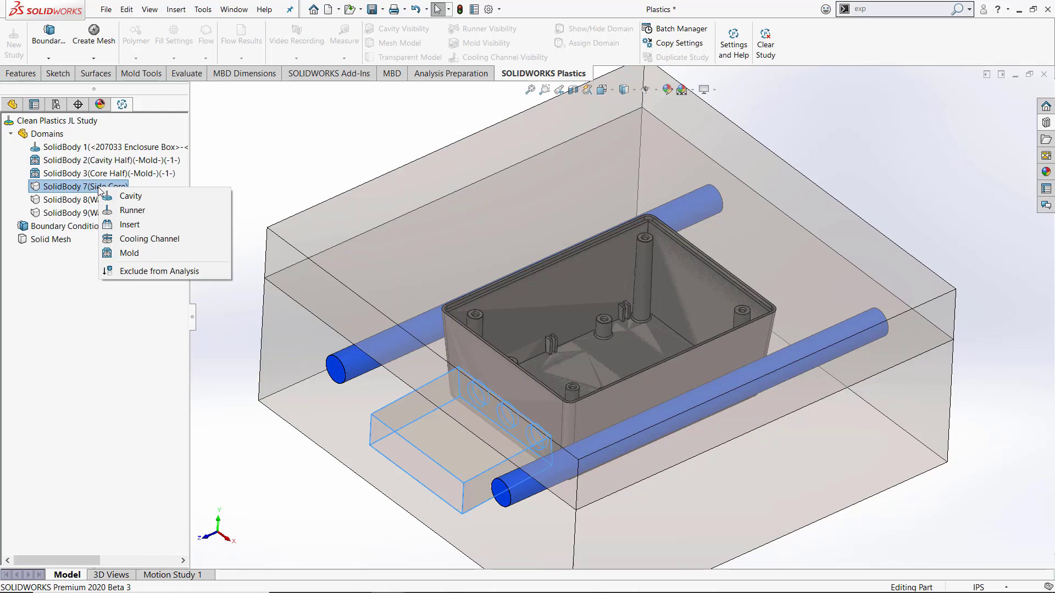
click(130, 252)
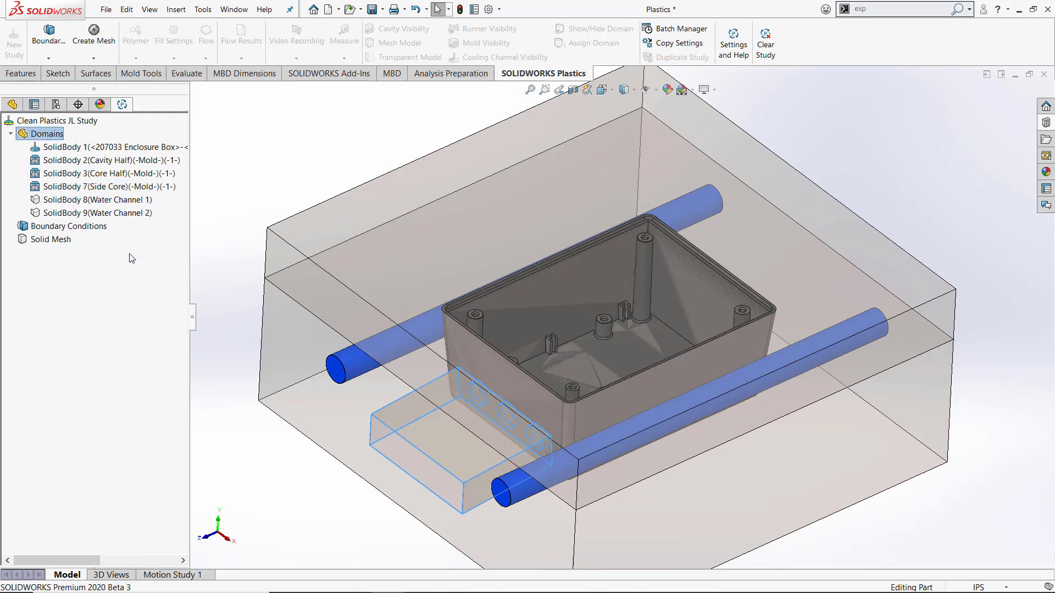
right_click(131, 190)
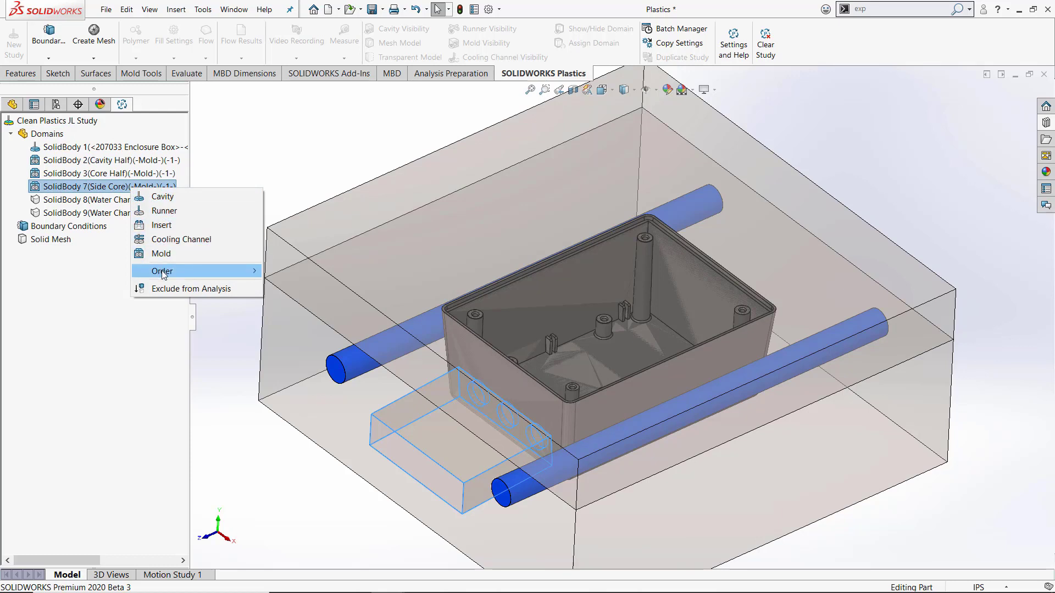
mouse_move(168, 271)
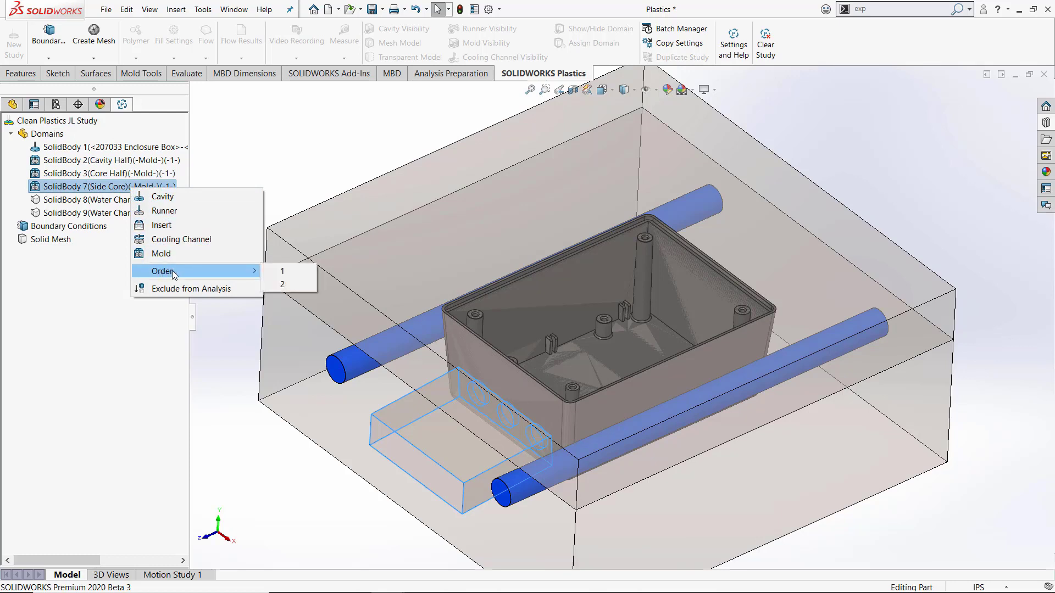
click(280, 285)
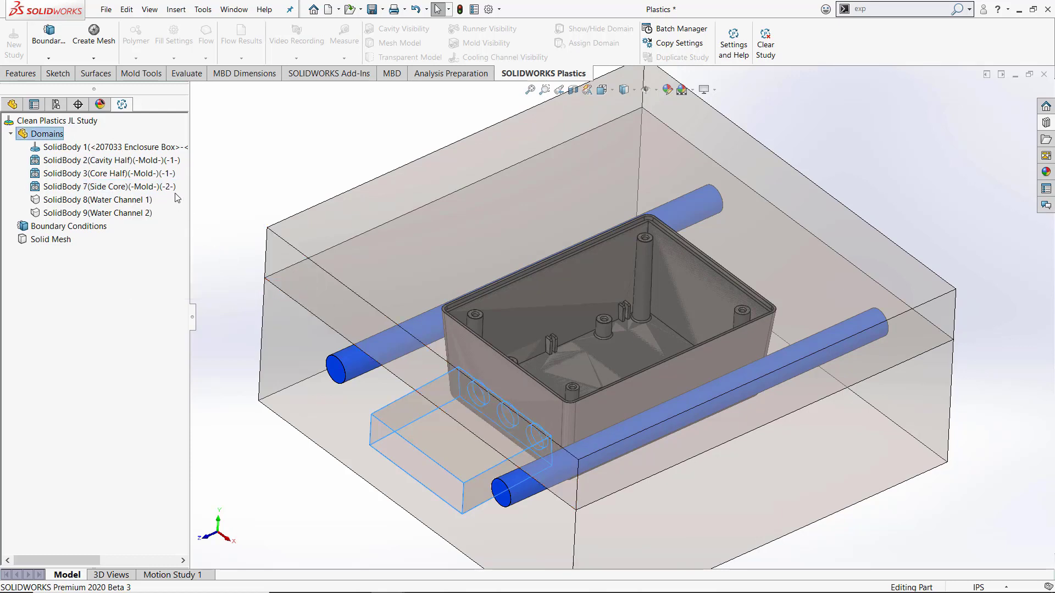
Make Water Channel 1 a Cooling Channel domain.
right_click(83, 201)
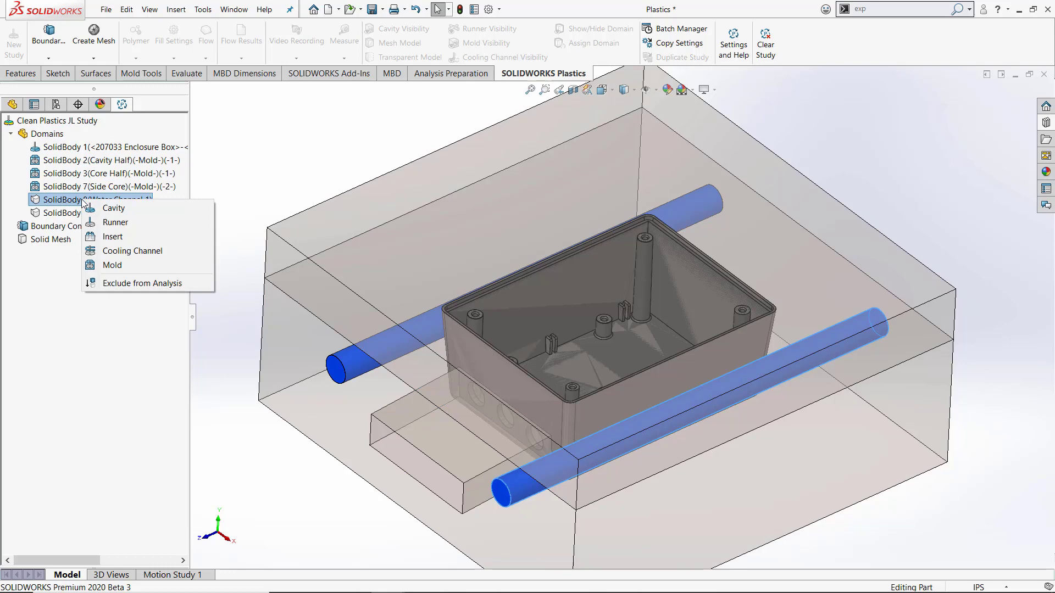
click(110, 251)
right_click(102, 215)
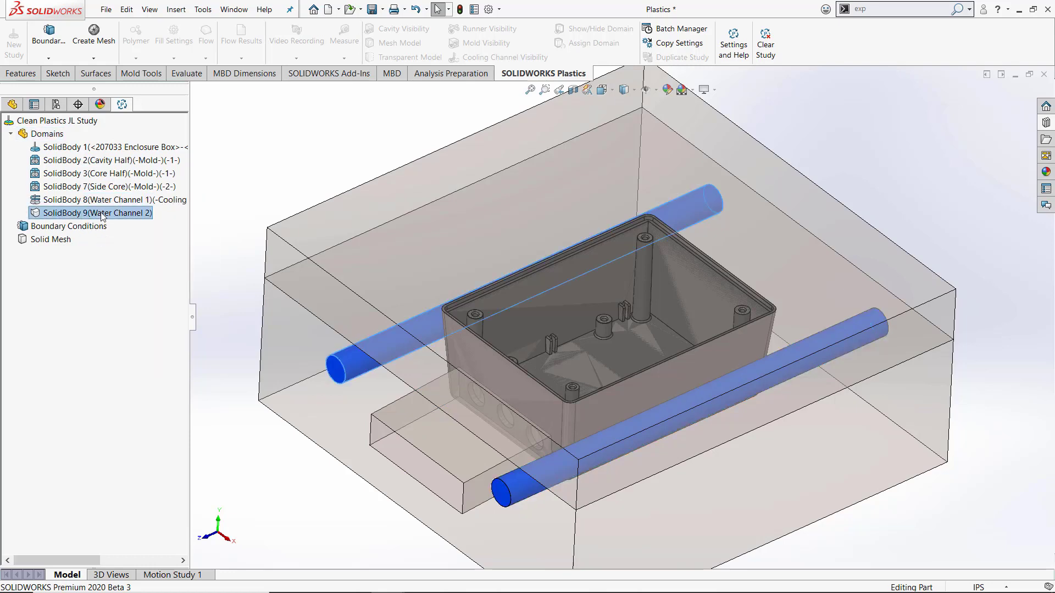
Make SolidBody 9 a Cooling Channel and add Injection Location-1 on the bottom circular face.
click(130, 265)
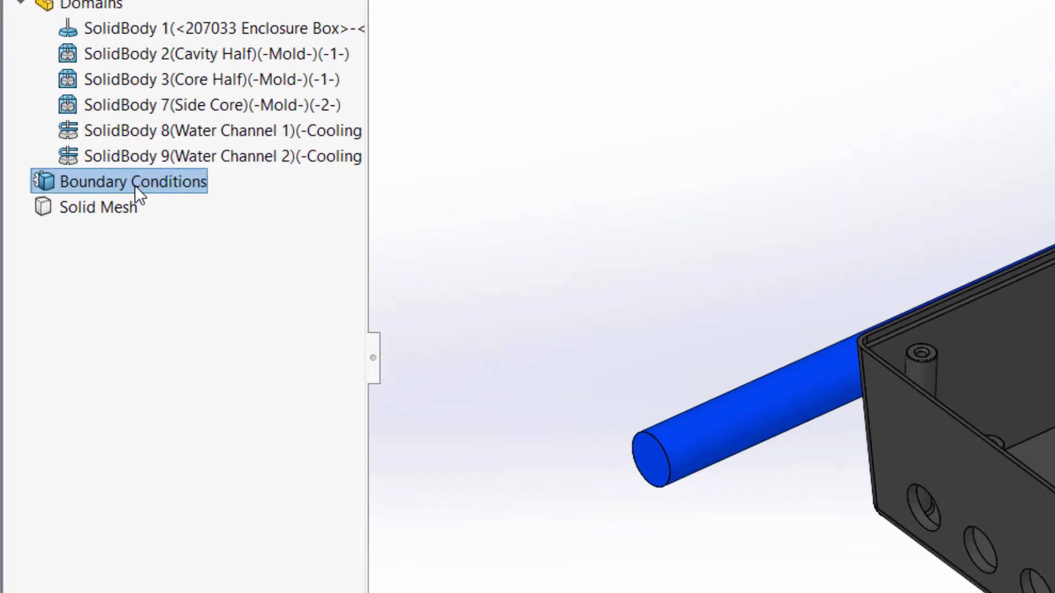
right_click(70, 230)
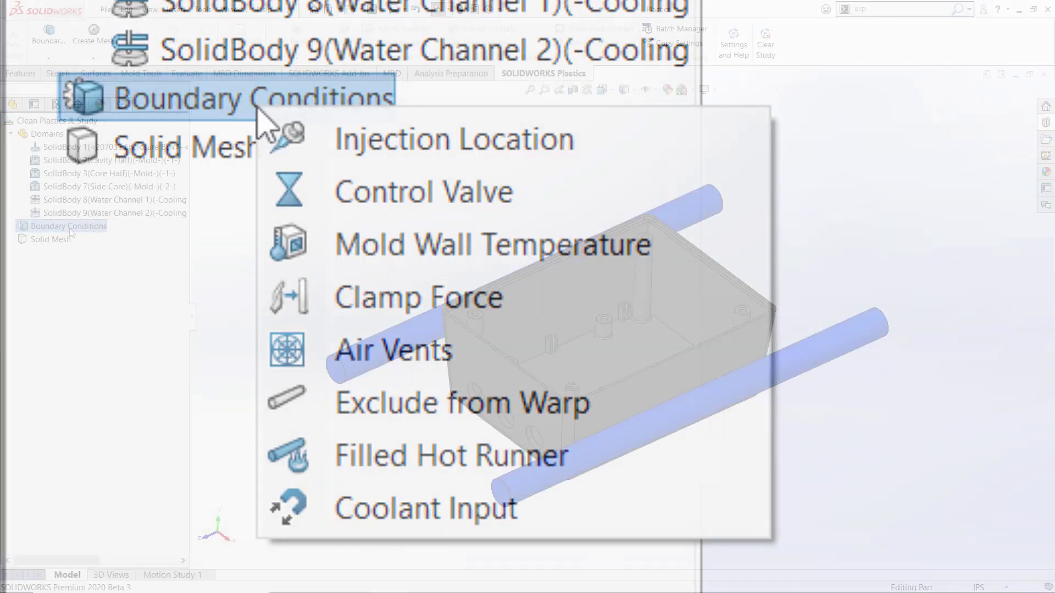
click(391, 145)
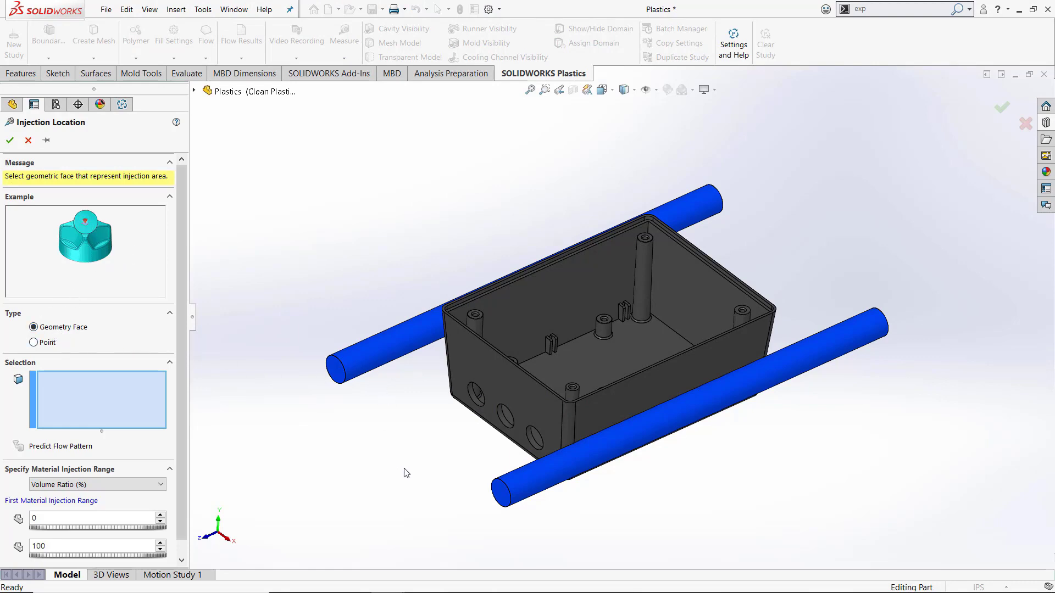
middle_drag(438, 532, 456, 221)
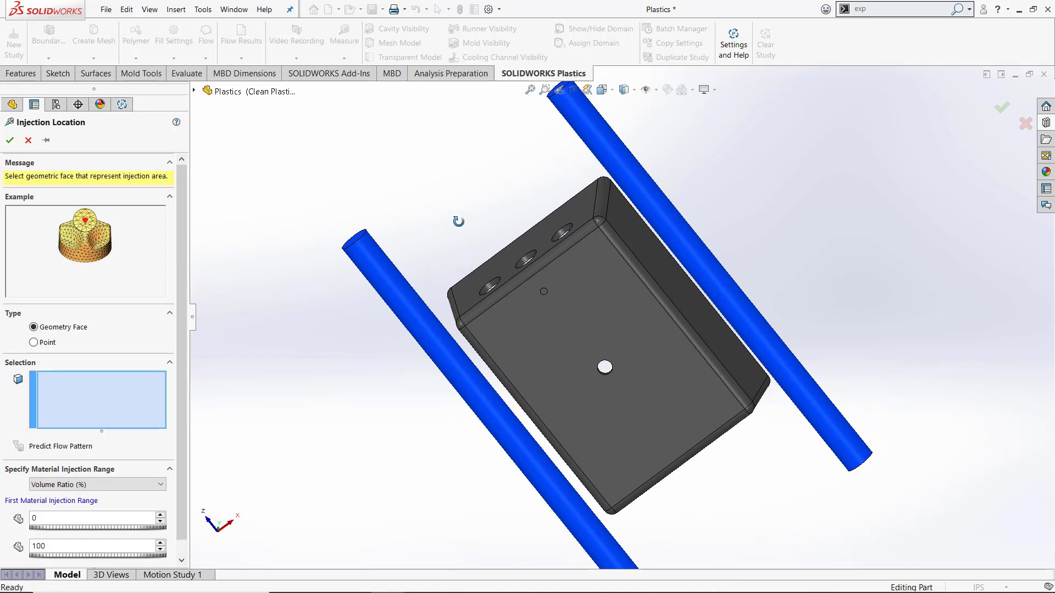
scroll(550, 301, down, 3)
scroll(550, 301, down, 3)
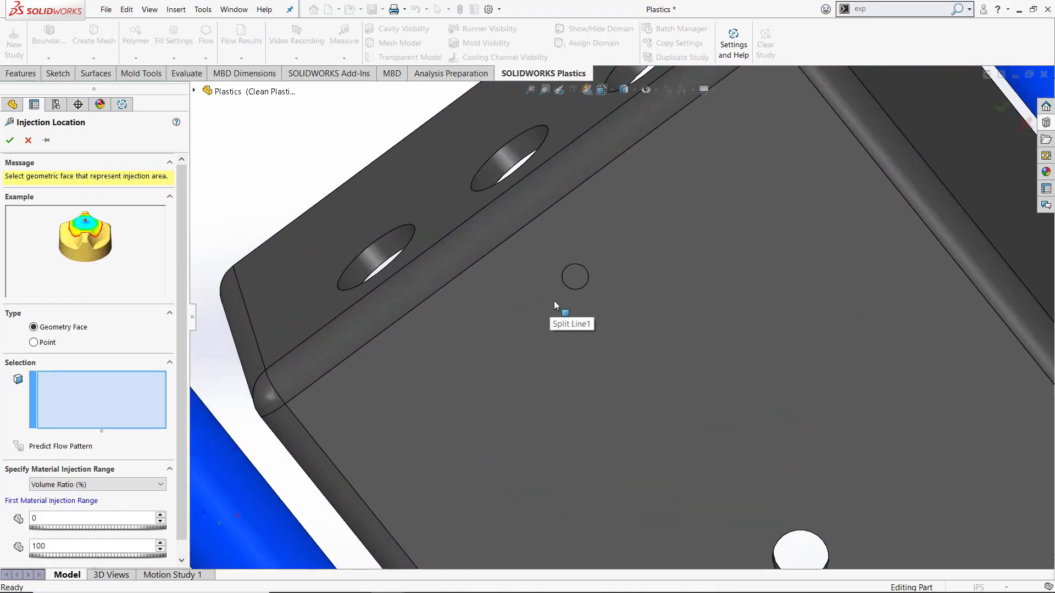
click(580, 280)
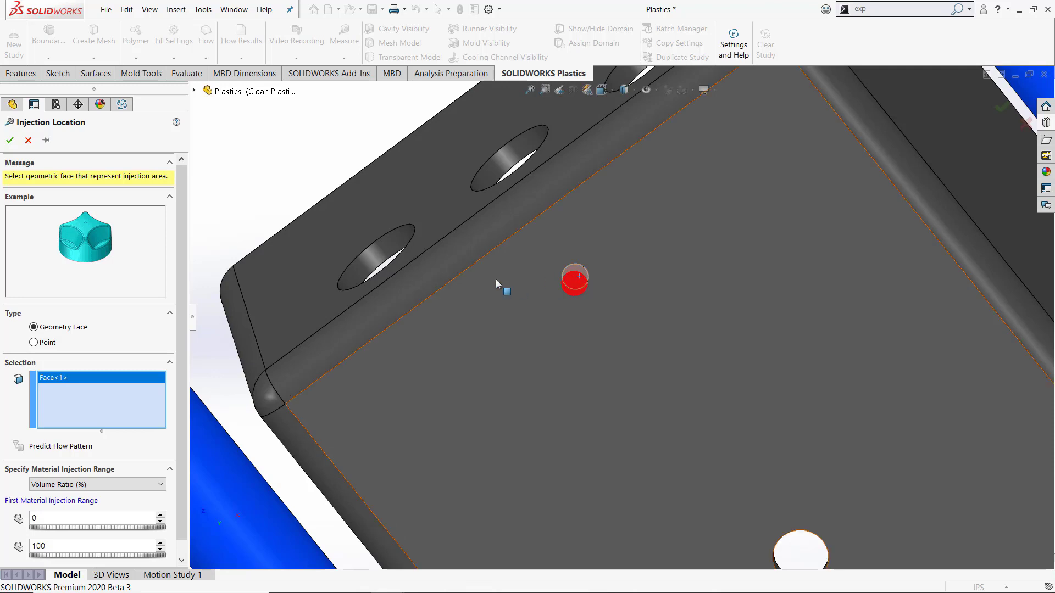
click(10, 140)
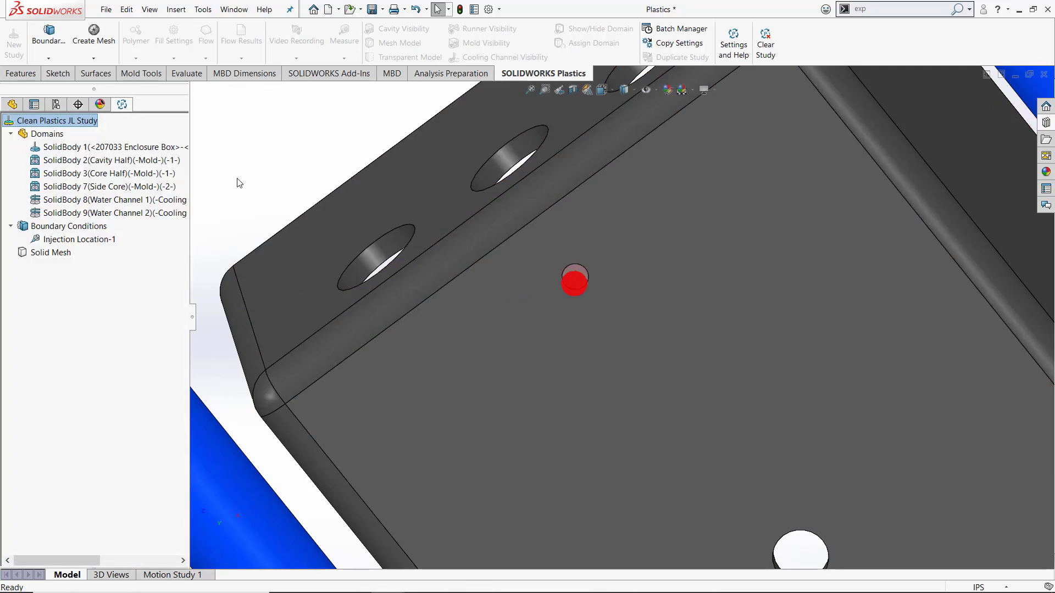
Add a Clamp Force condition with its direction taken from the enclosure's inner floor.
click(559, 90)
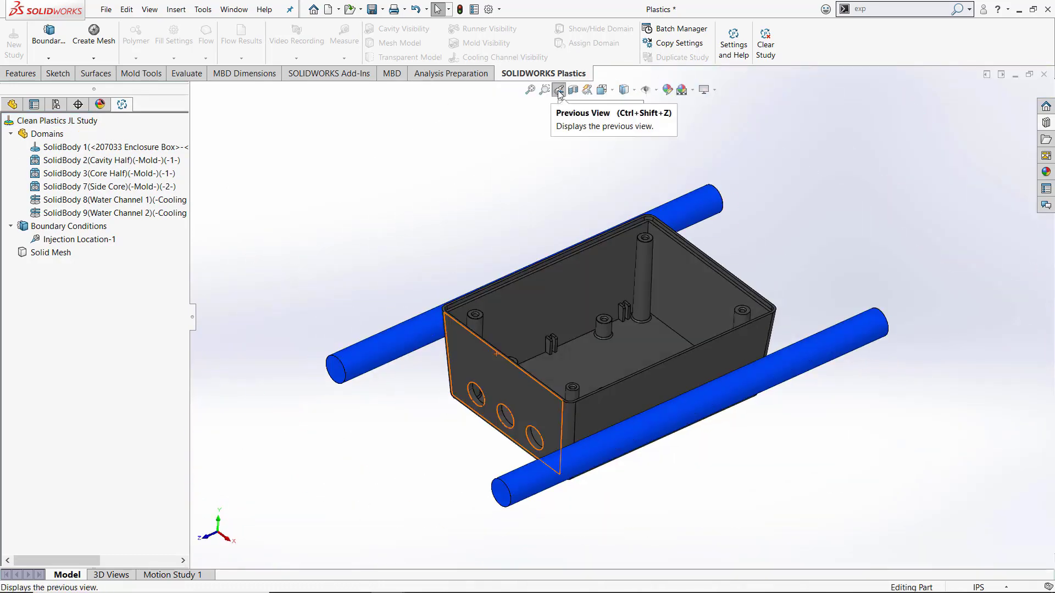
right_click(38, 227)
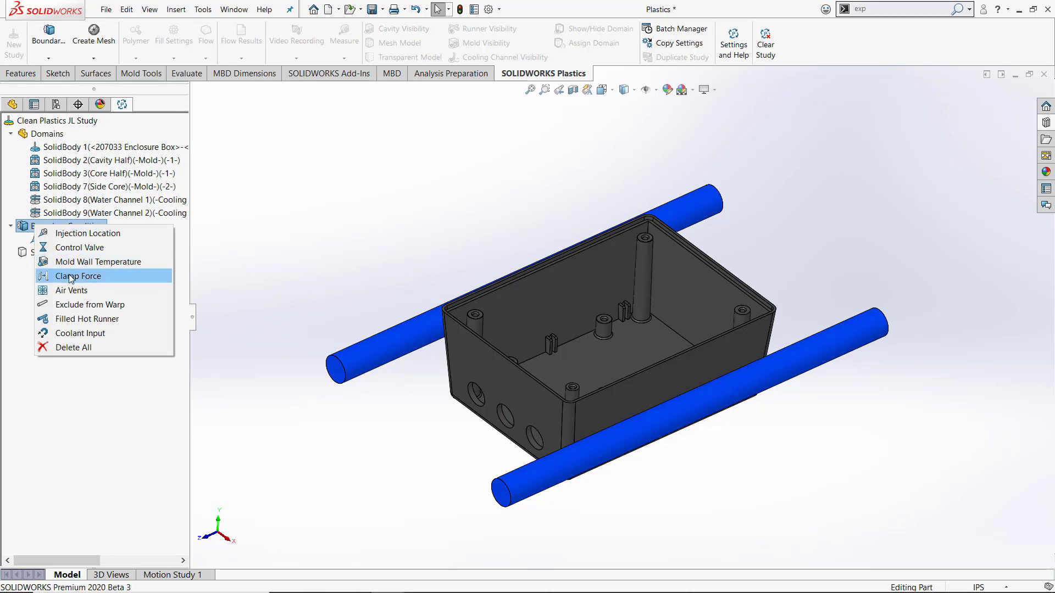
click(48, 276)
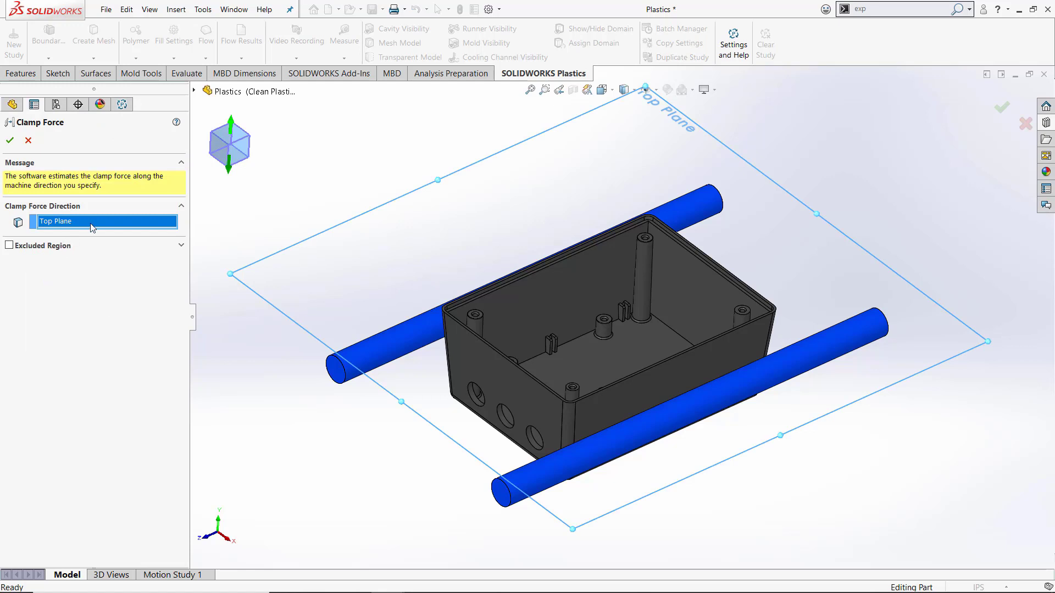
click(587, 367)
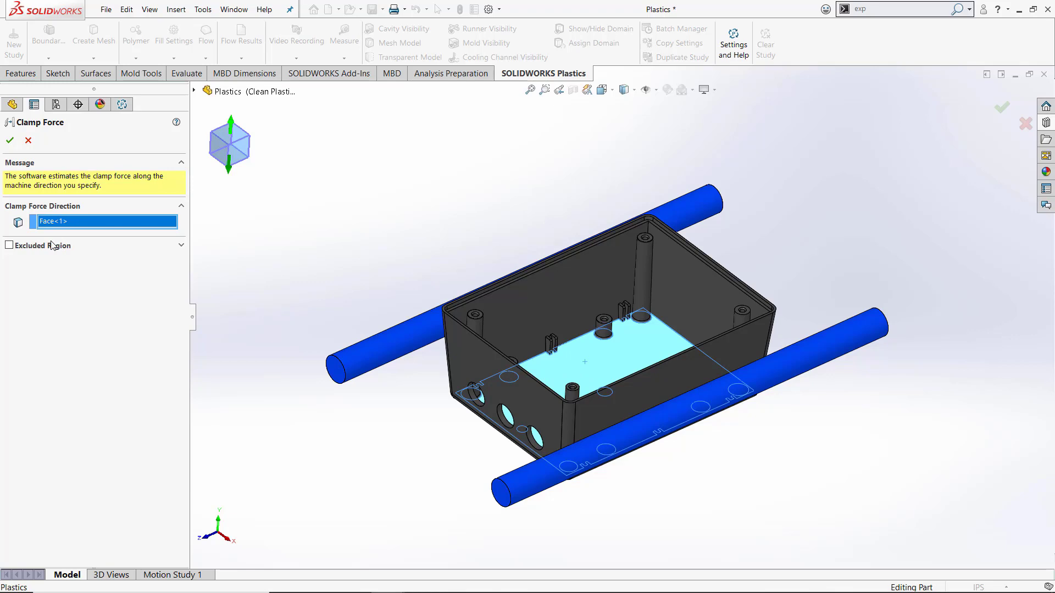
Exclude the three round side-hole faces from the clamp region and confirm.
click(9, 248)
scroll(550, 357, down, 5)
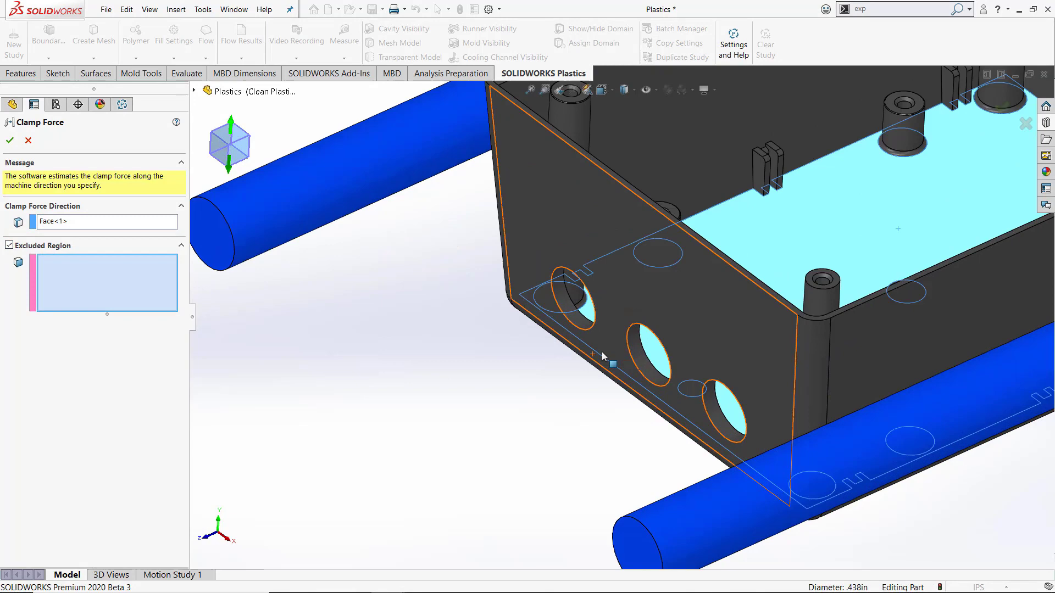
click(573, 318)
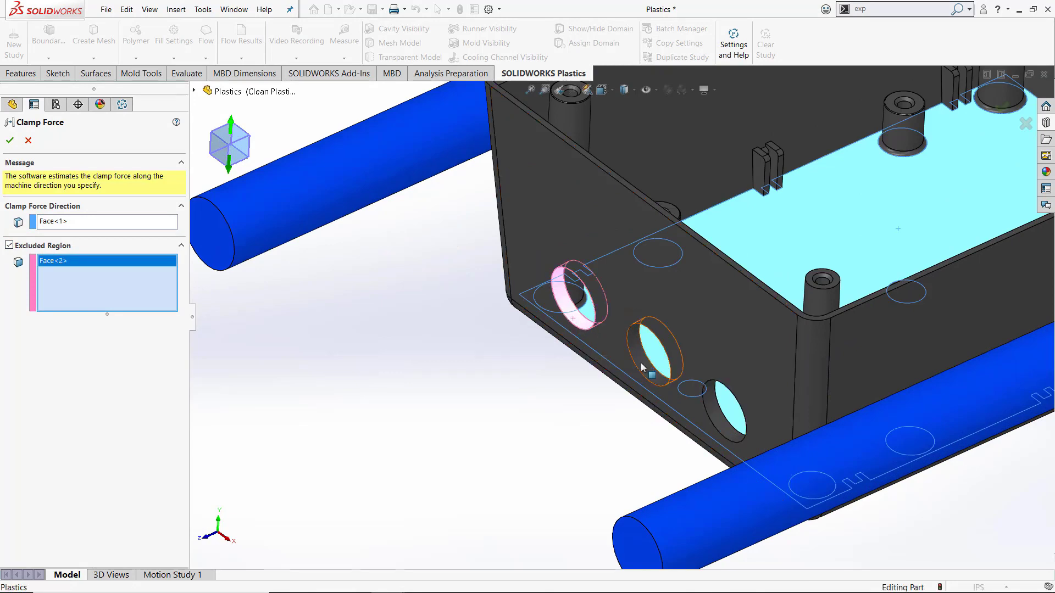
click(658, 376)
click(714, 418)
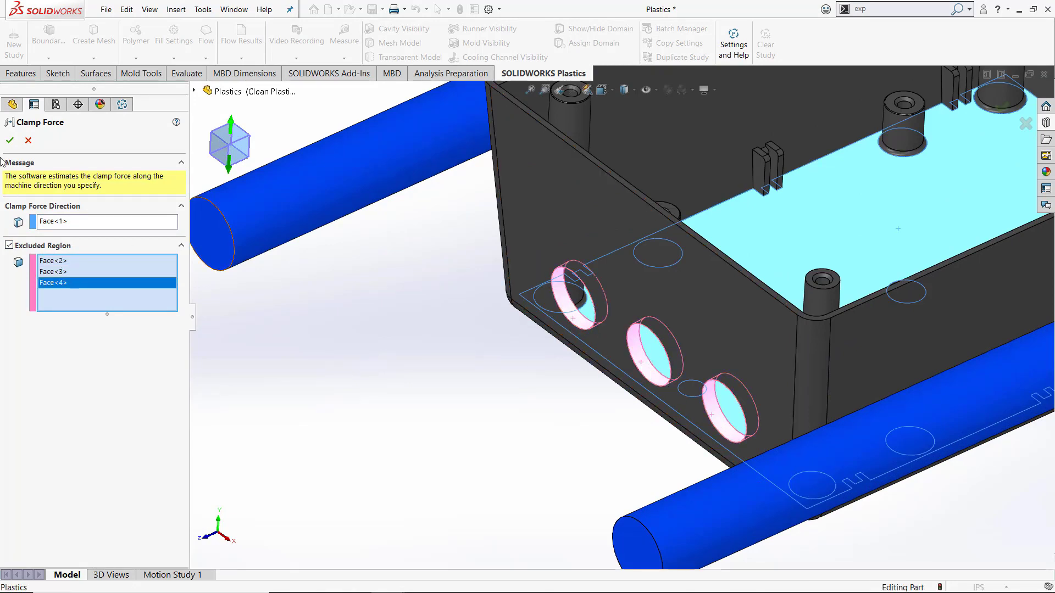
click(9, 141)
Show the Boundary Conditions context menu of available condition types.
right_click(55, 226)
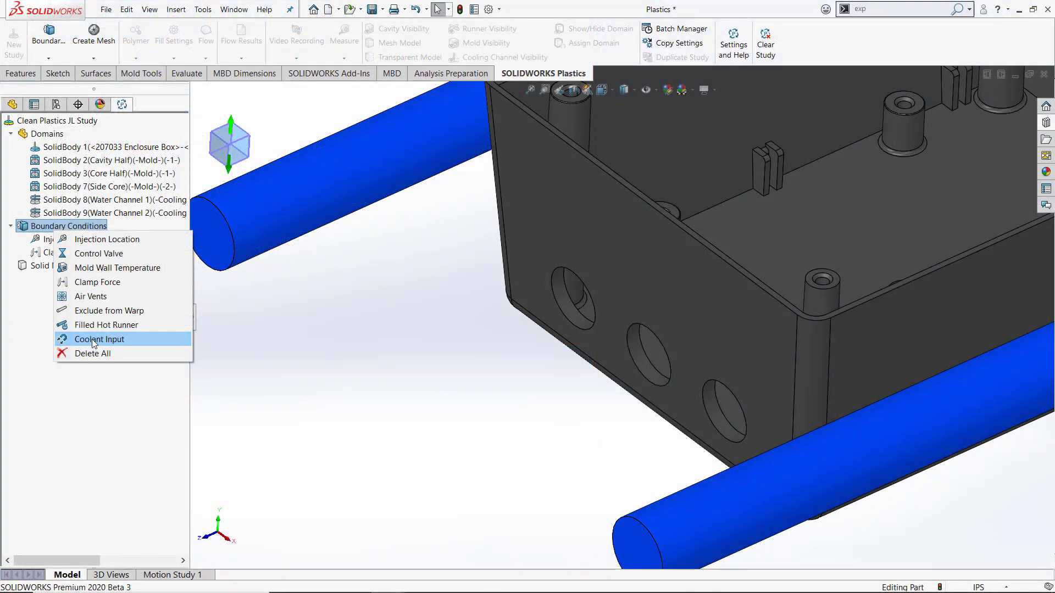
Add Coolant Input-1 on the first water channel's inlet and outlet at 40 cc/s.
click(285, 371)
click(46, 140)
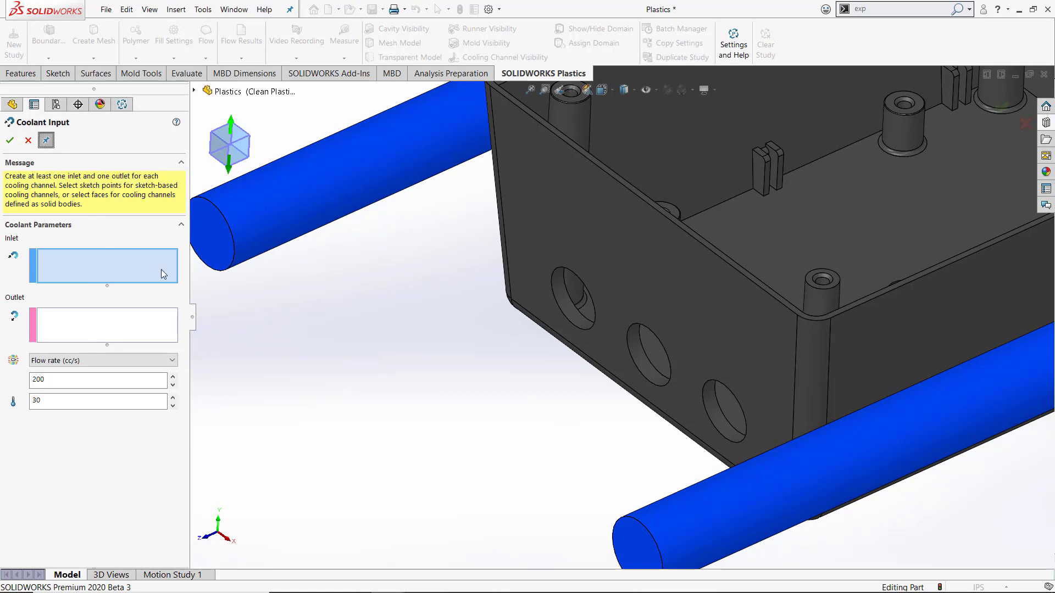
scroll(313, 305, up, 2)
scroll(313, 305, up, 3)
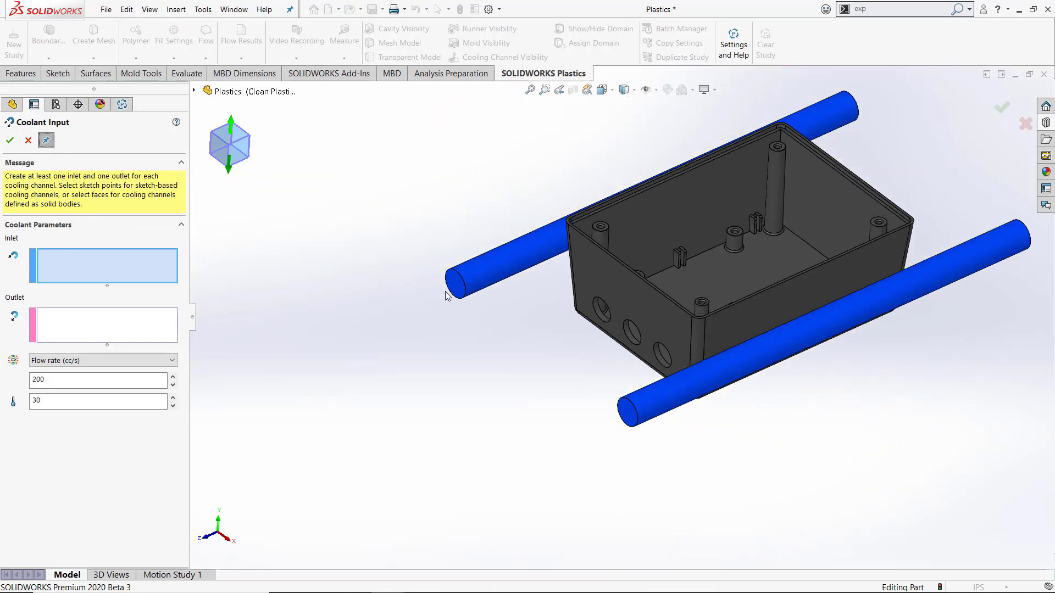
click(454, 286)
right_click(851, 109)
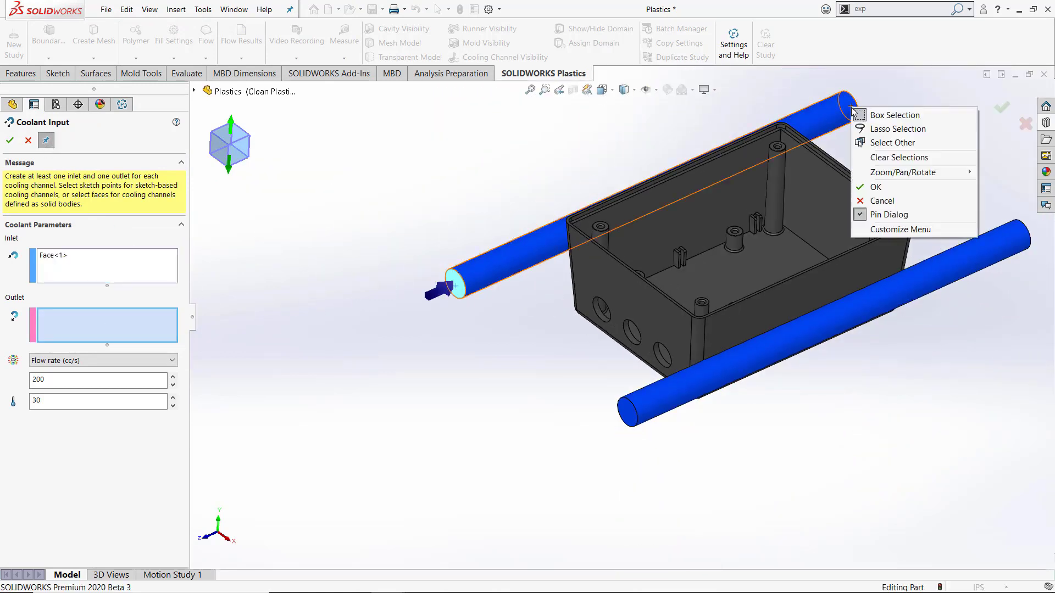
click(892, 142)
click(849, 110)
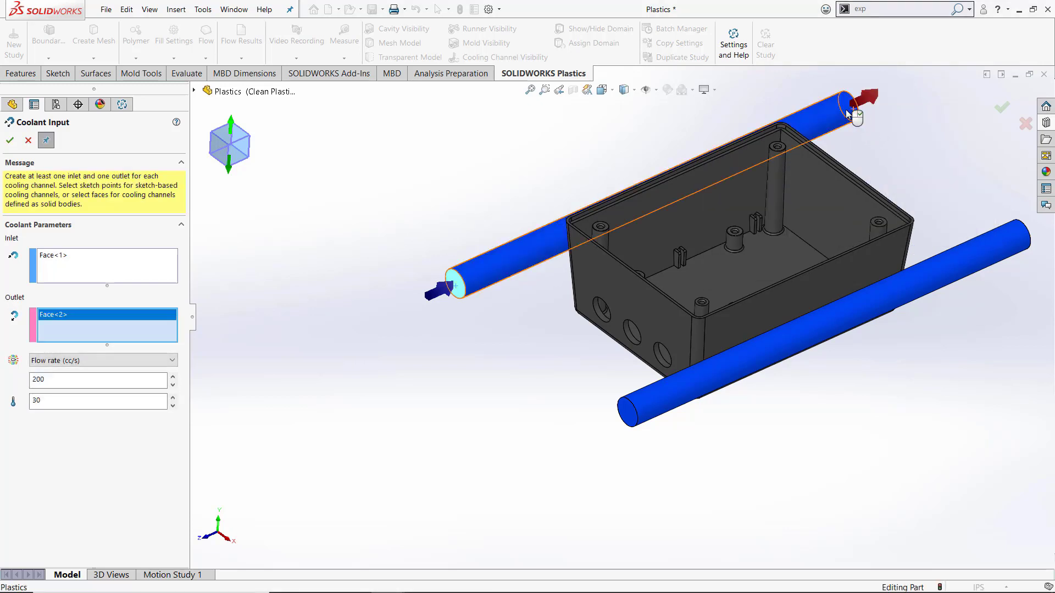
double_click(61, 379)
text(40)
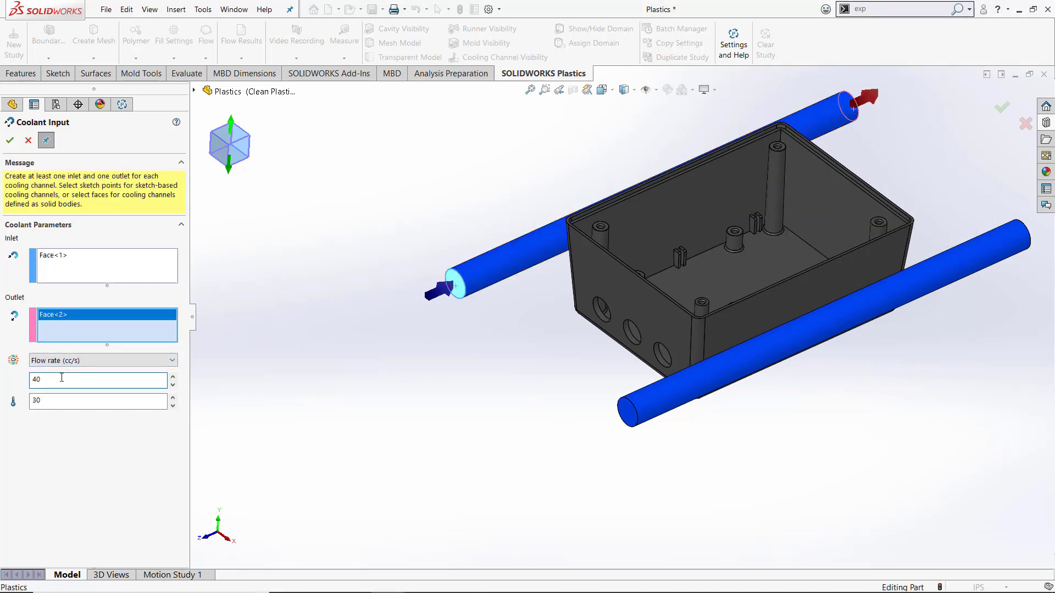
click(10, 140)
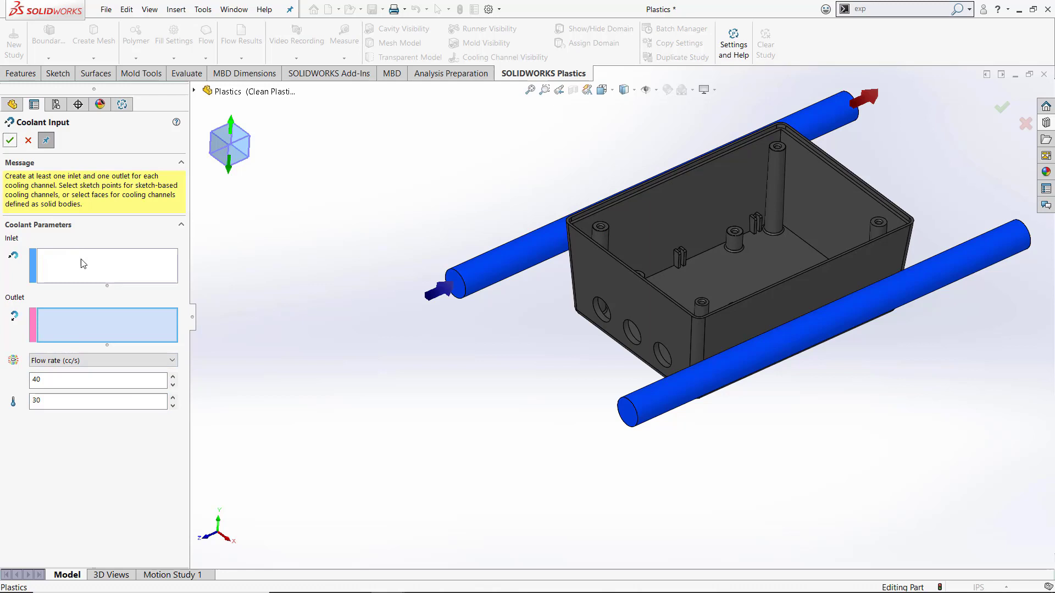
Add Coolant Input-2 on the second water channel's inlet and outlet ends.
click(82, 263)
click(626, 415)
click(118, 321)
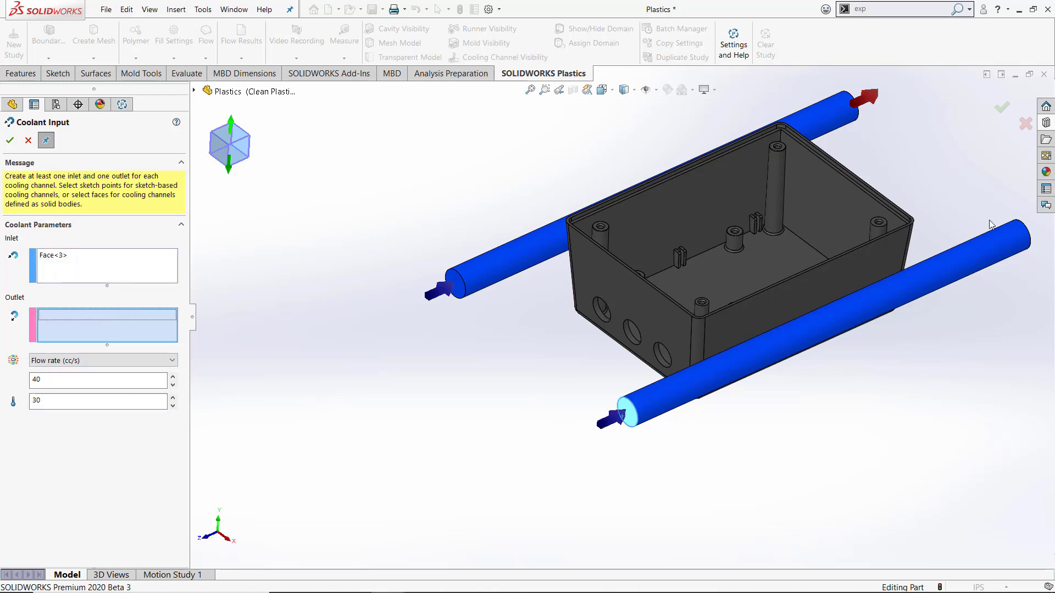
right_click(934, 264)
click(971, 299)
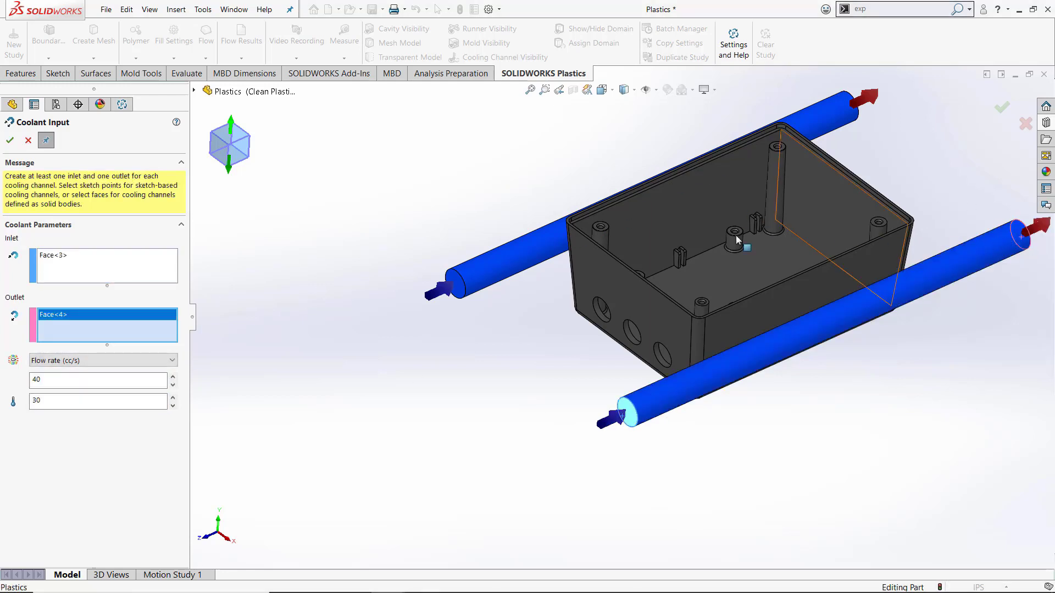
click(46, 140)
click(10, 140)
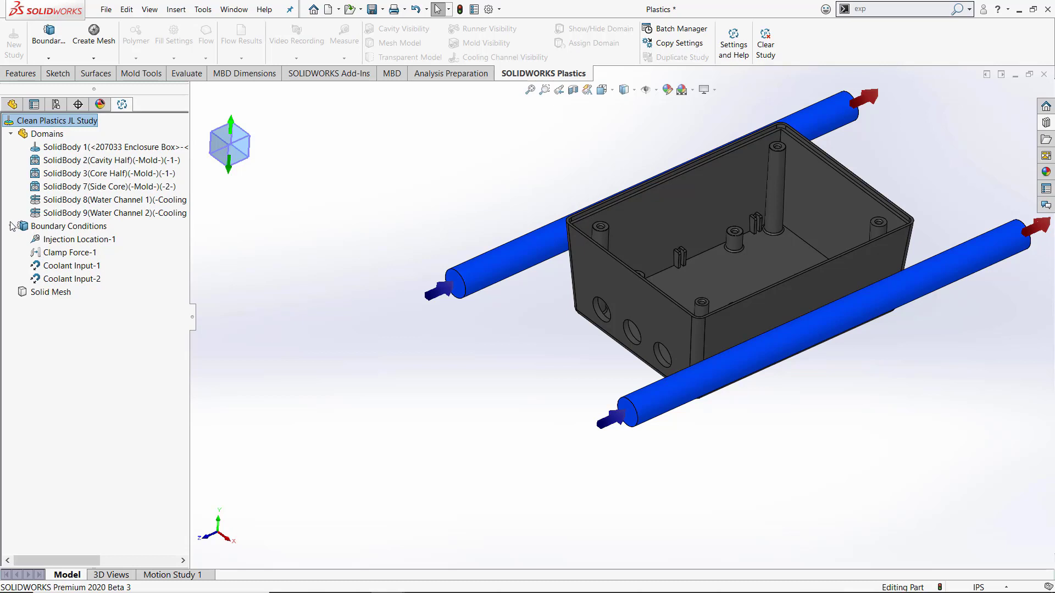
Start creating a Tetrahedral Hybrid solid mesh from the Solid Mesh menu.
right_click(50, 294)
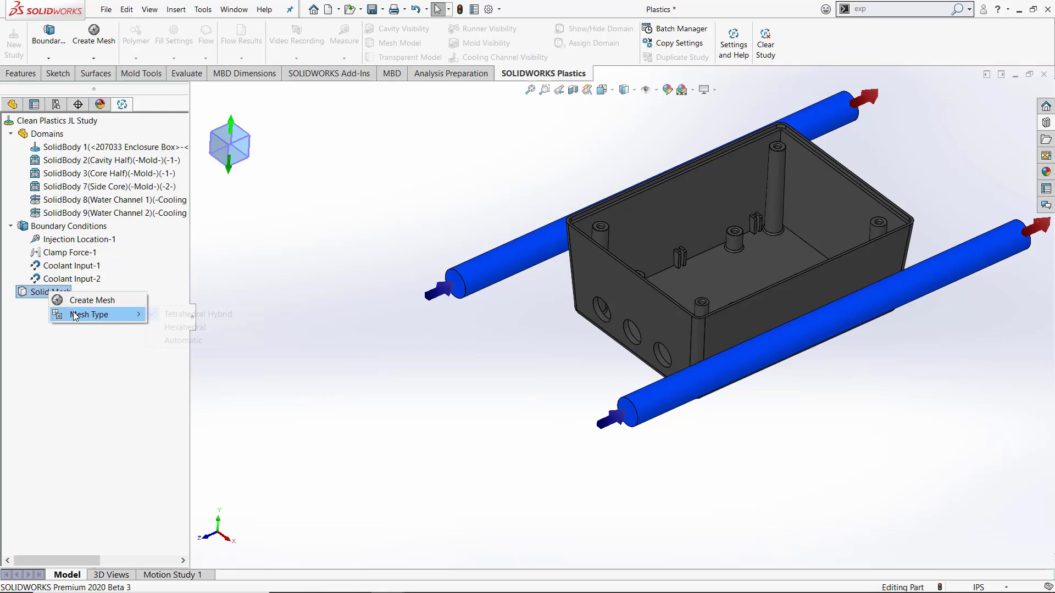
mouse_move(86, 316)
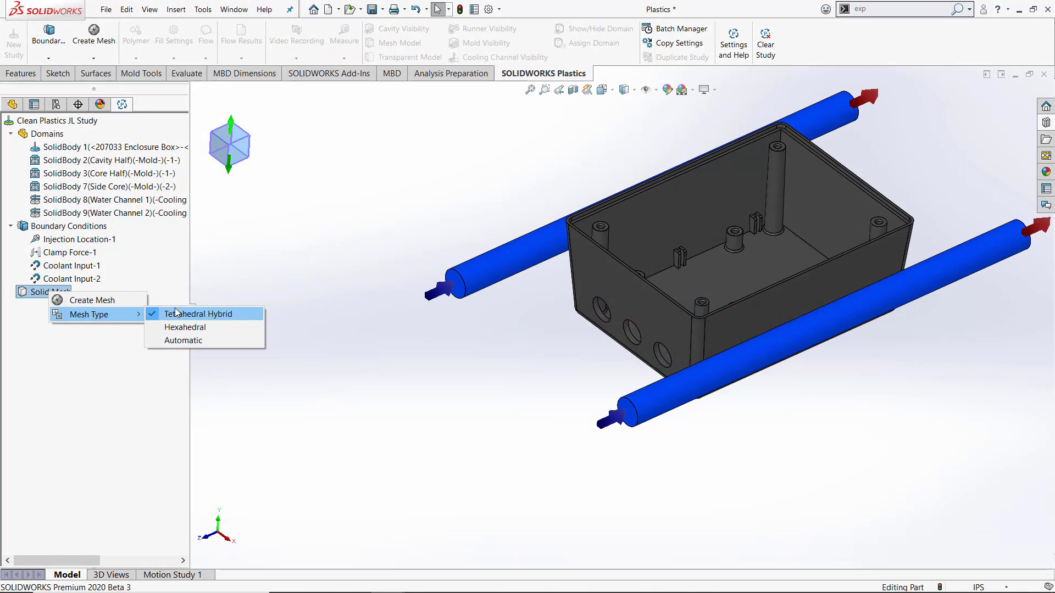
click(110, 301)
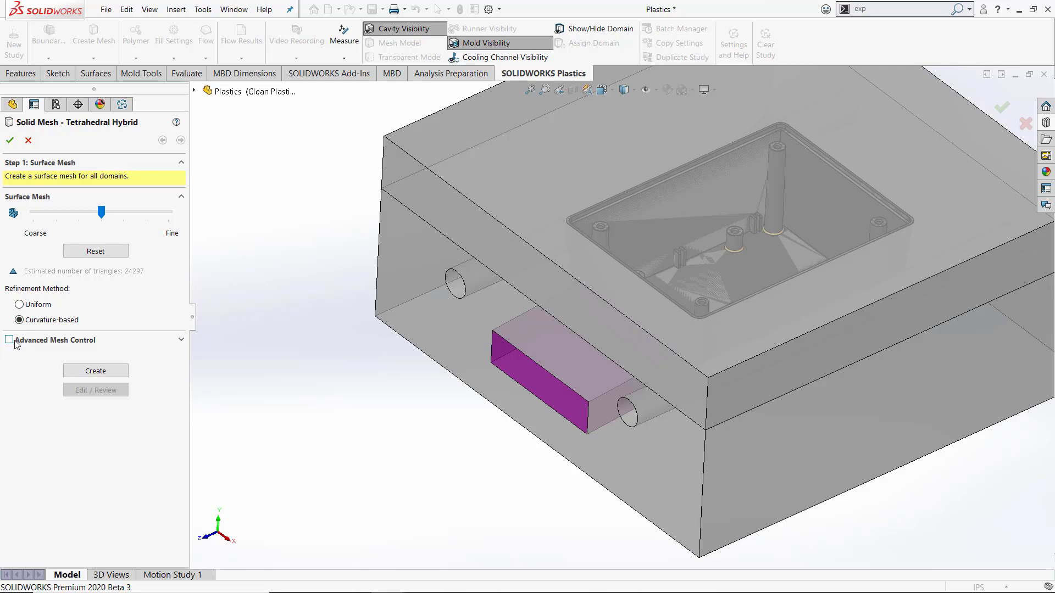
Generate the surface mesh, then the volume mesh of 728576 elements and 193773 nodes.
click(96, 371)
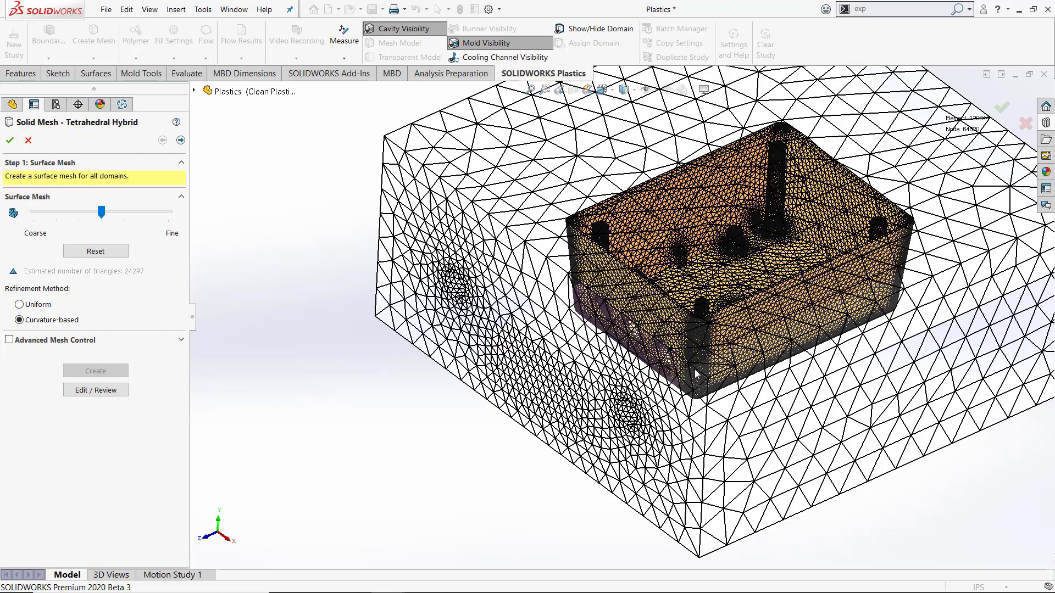
click(181, 141)
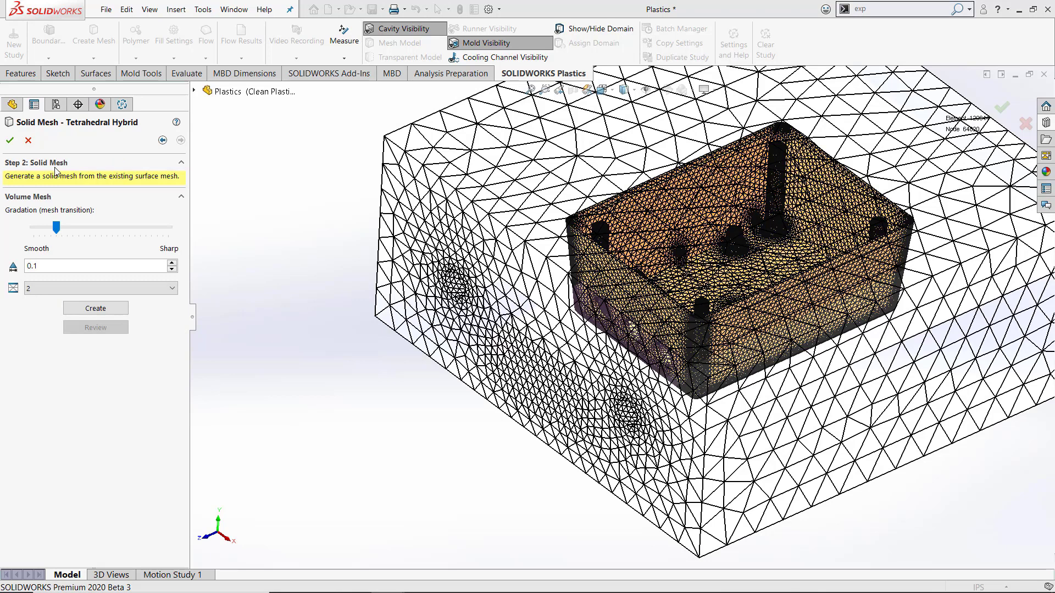
click(97, 309)
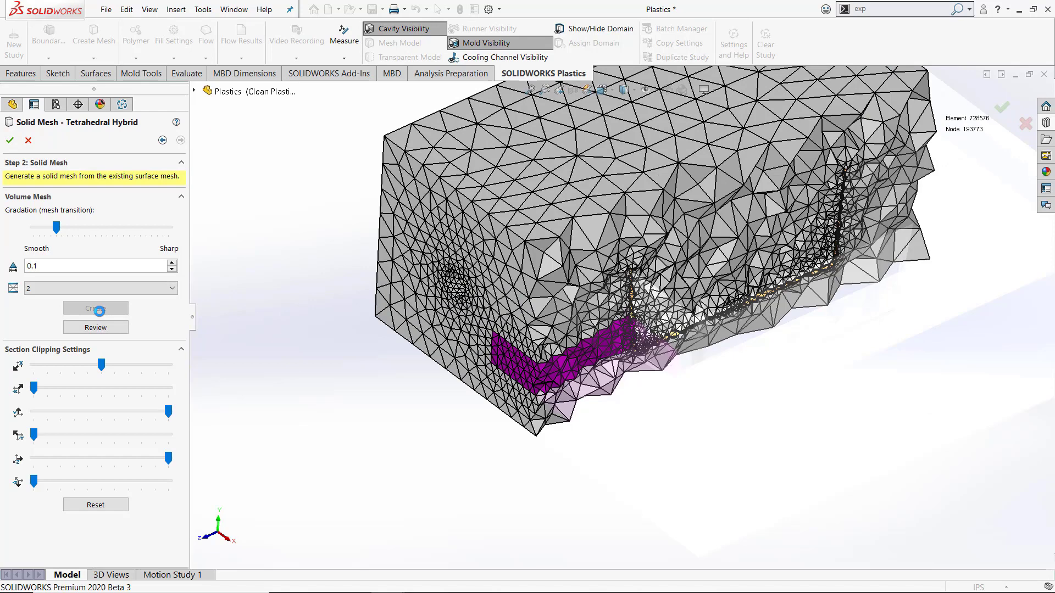
Accept the mesh and open the polymer material database.
click(10, 141)
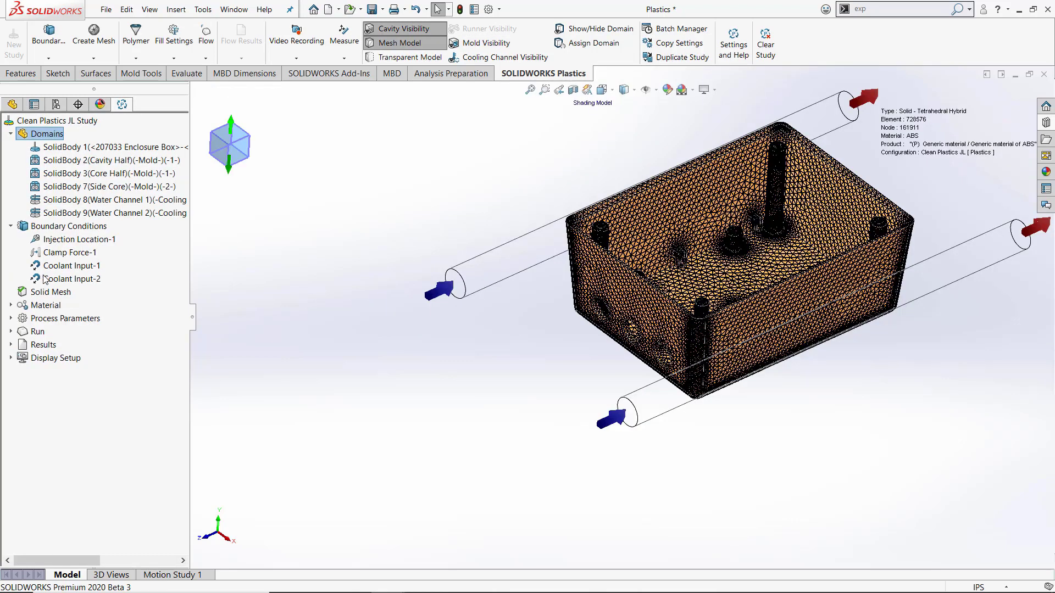
click(10, 306)
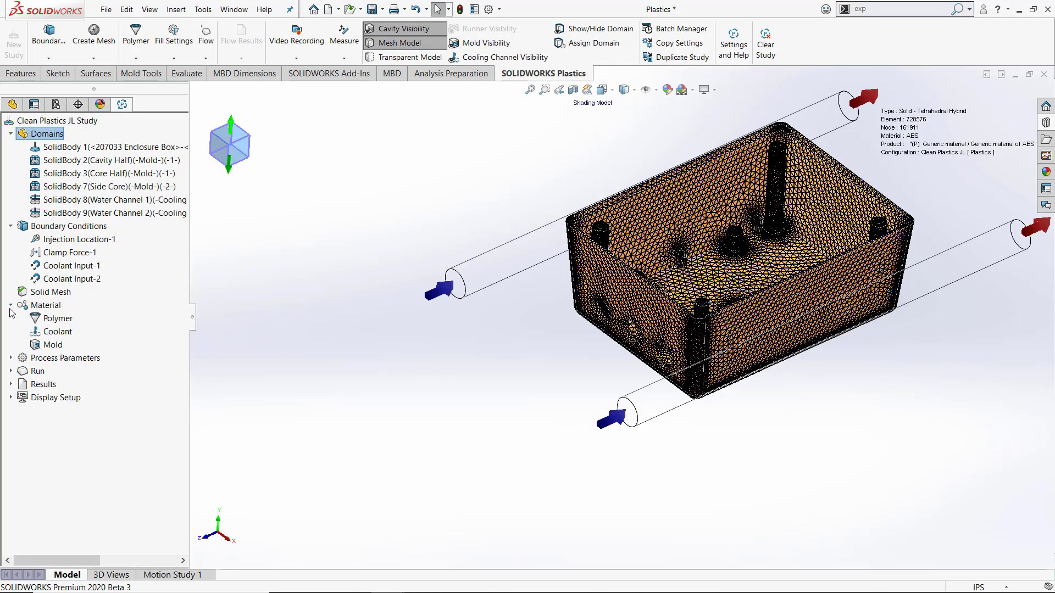
click(55, 320)
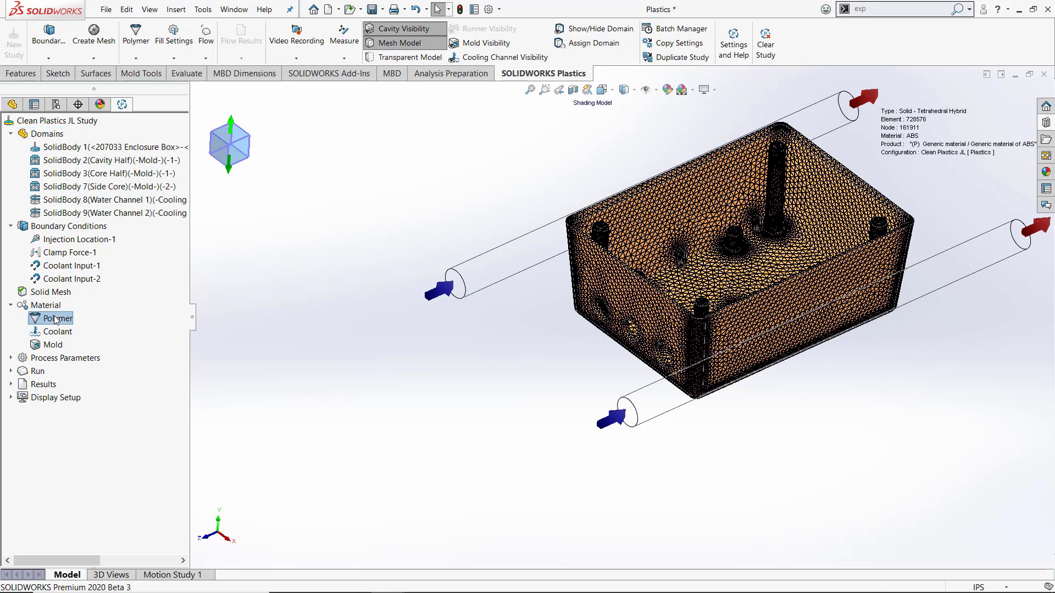
right_click(55, 320)
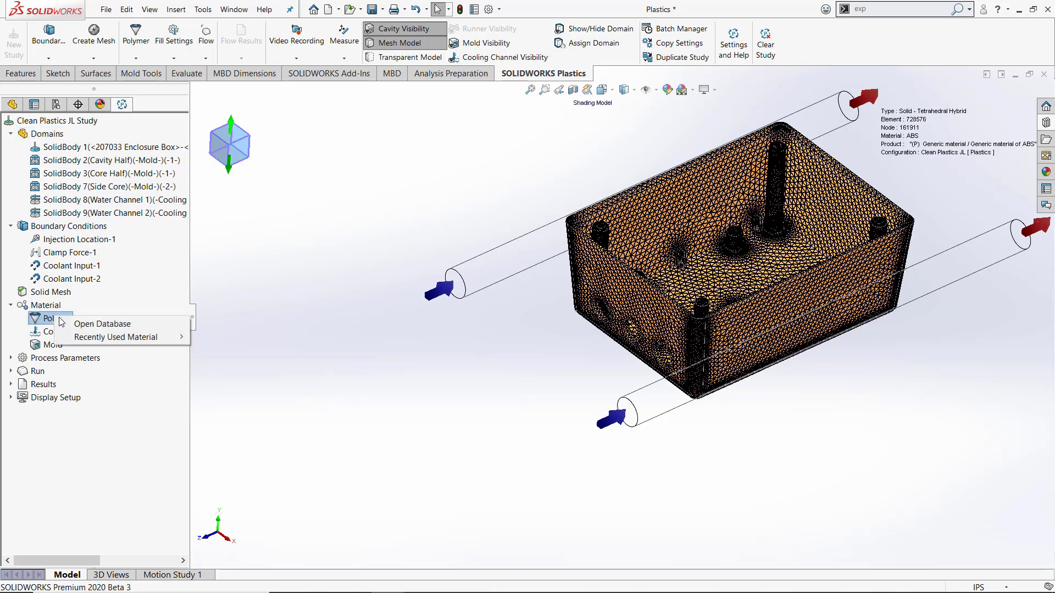
click(105, 324)
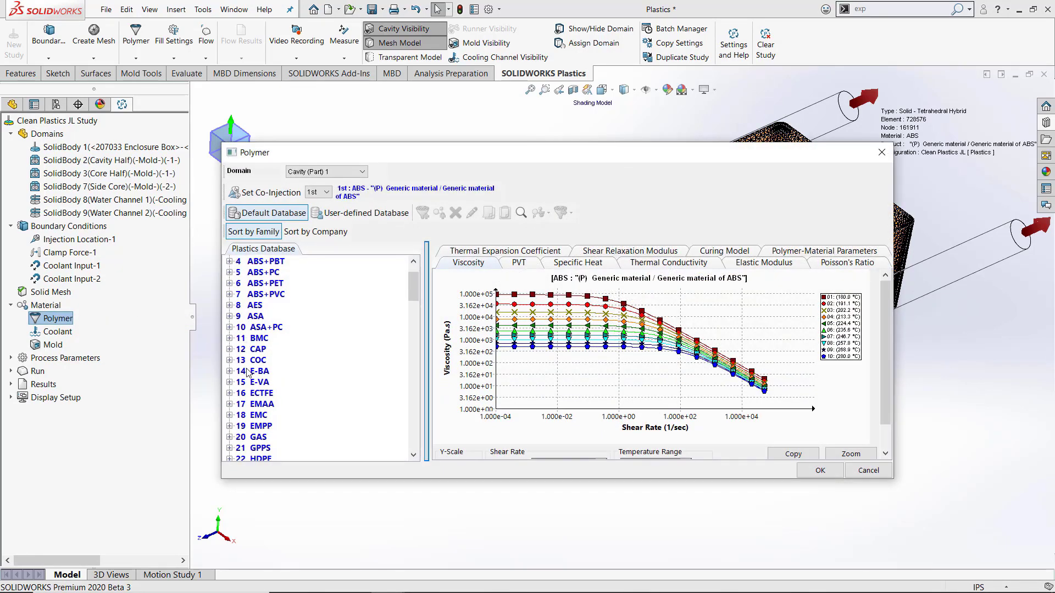
Choose SABIC CYCOLOY C2950 from the PC+ABS family as the part polymer.
scroll(248, 378, down, 6)
scroll(248, 378, down, 5)
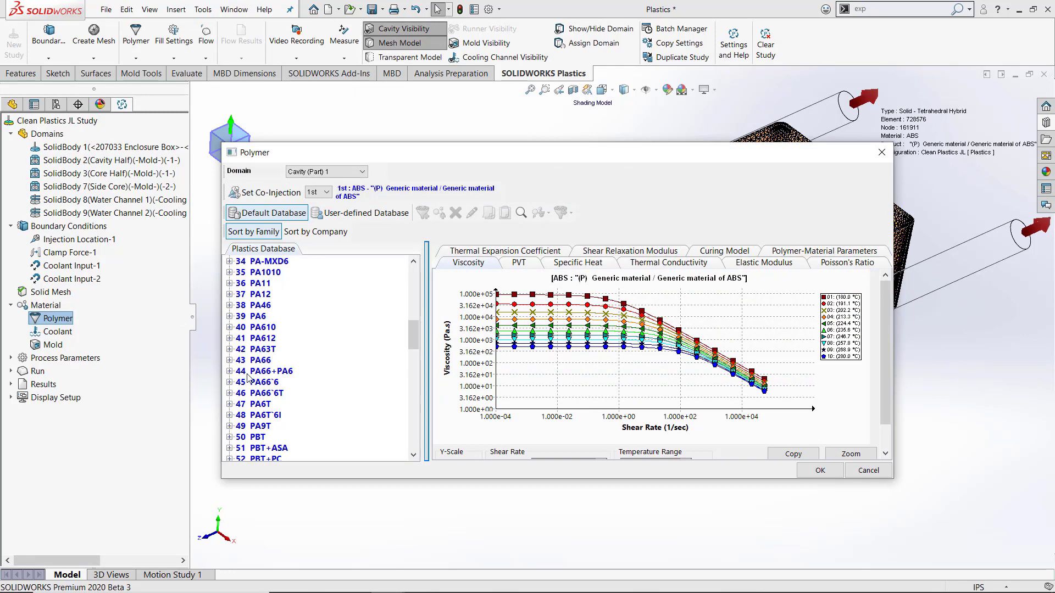
scroll(249, 378, down, 4)
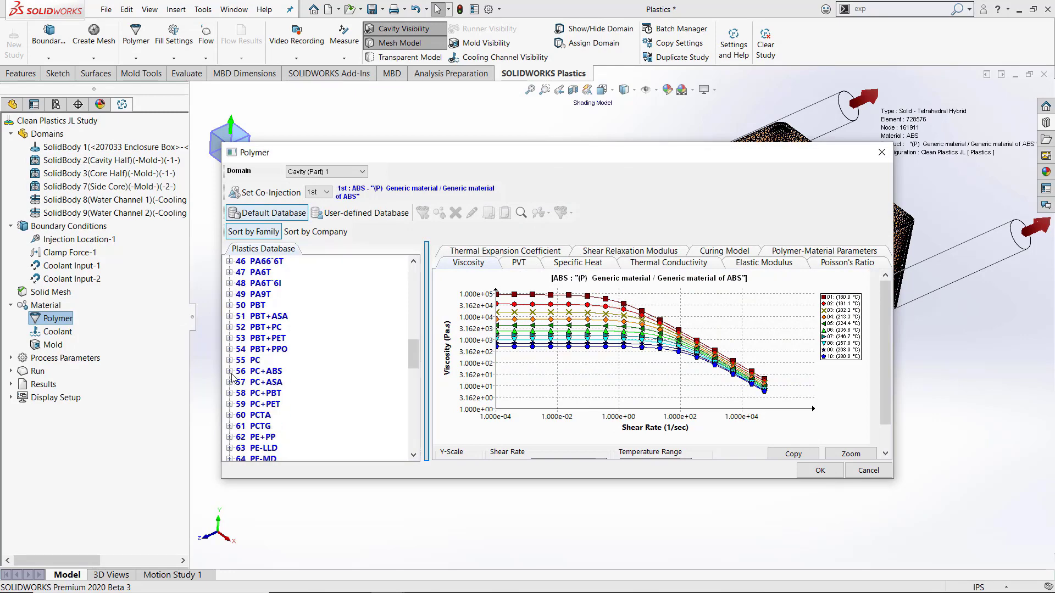
click(229, 372)
scroll(295, 381, down, 15)
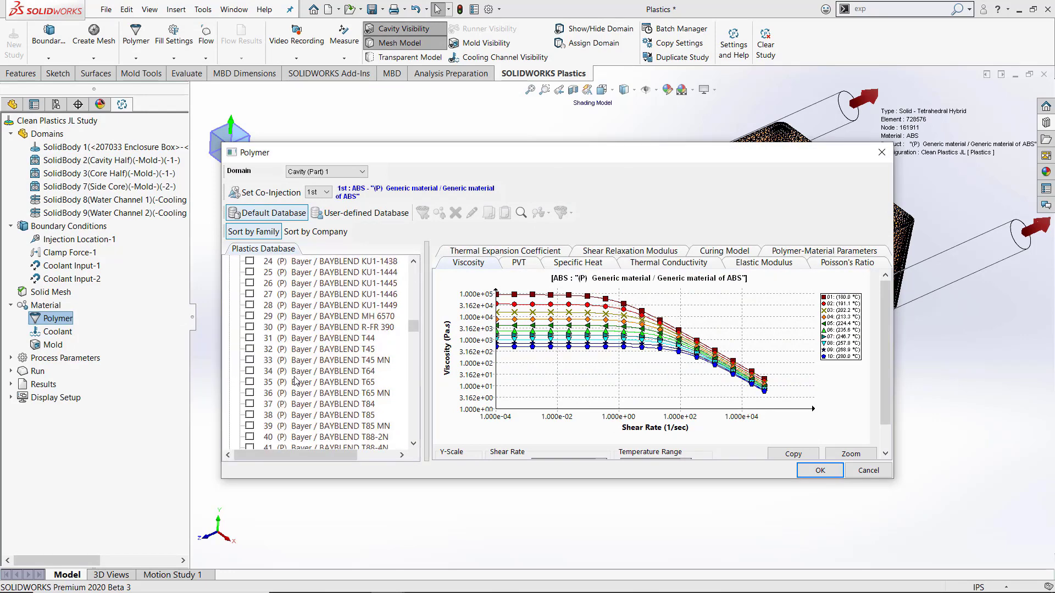
scroll(295, 382, down, 6)
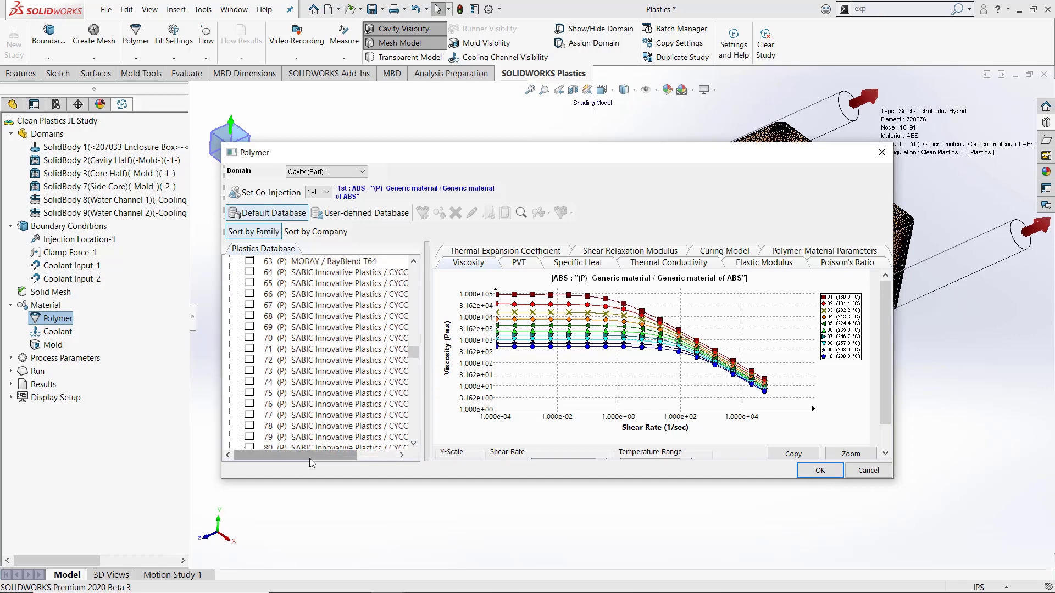
mouse_move(331, 454)
mouse_down()
mouse_move(377, 459)
mouse_move(319, 460)
mouse_up()
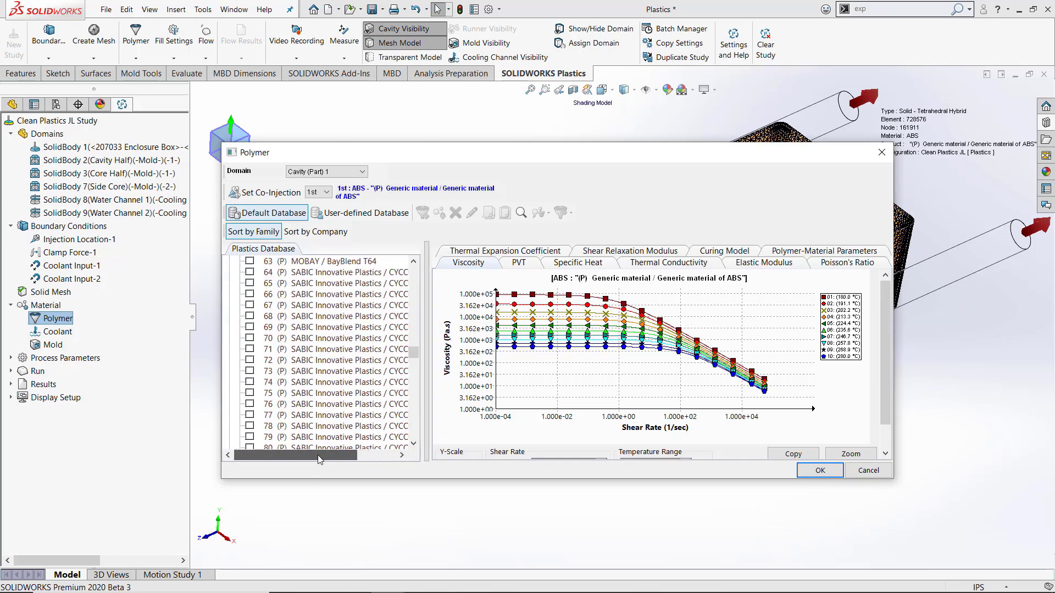
click(249, 383)
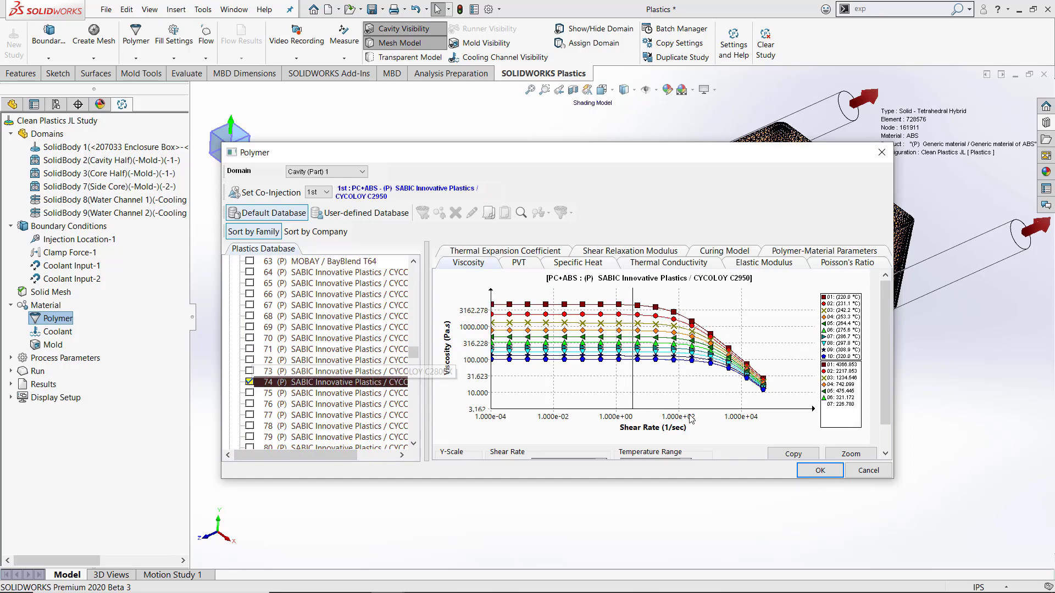
click(817, 471)
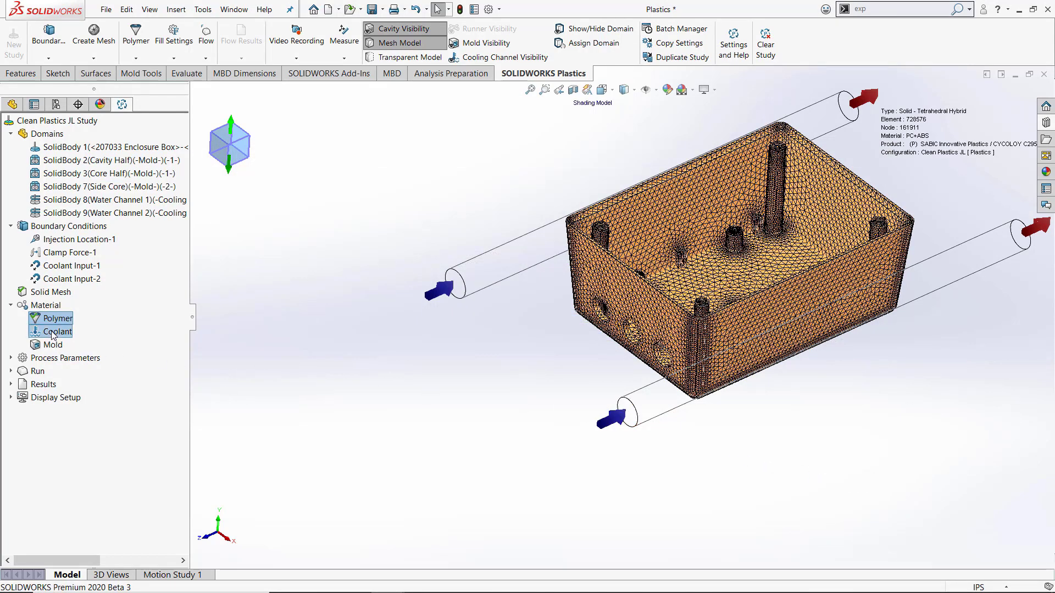
Keep 39 Water as the cooling-channel coolant material.
click(53, 333)
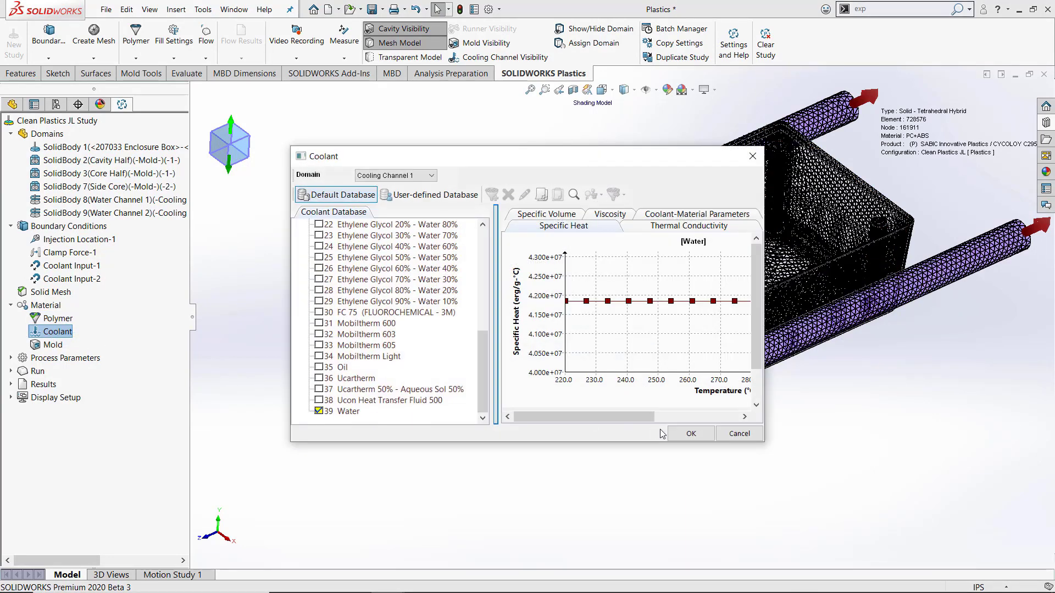
click(691, 434)
click(42, 345)
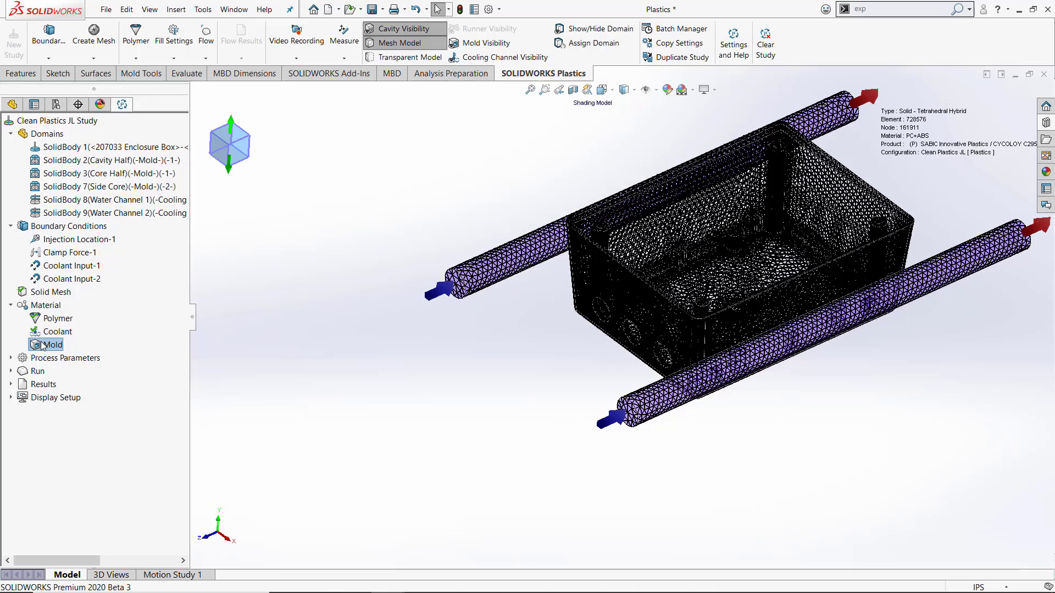
Assign Steel A2 to Mold 1, saving it before switching to Mold 2.
click(62, 353)
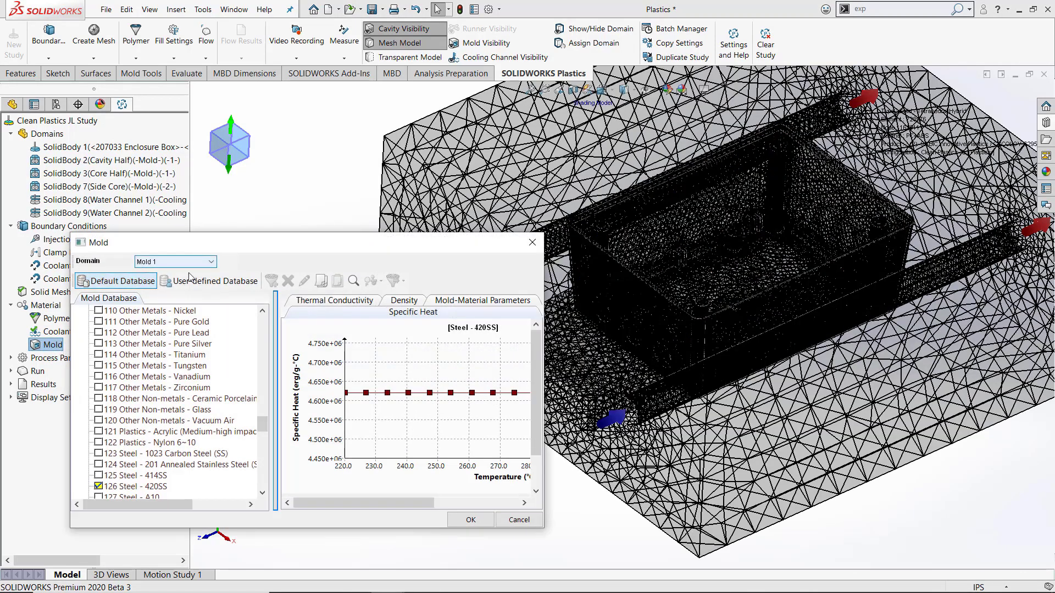
scroll(105, 423, down, 3)
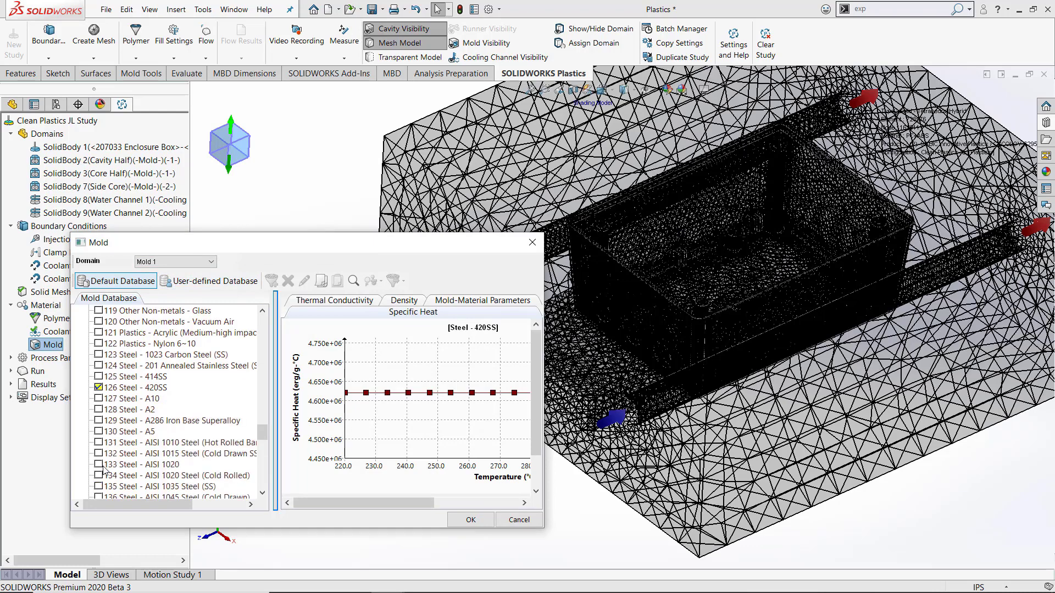
click(99, 410)
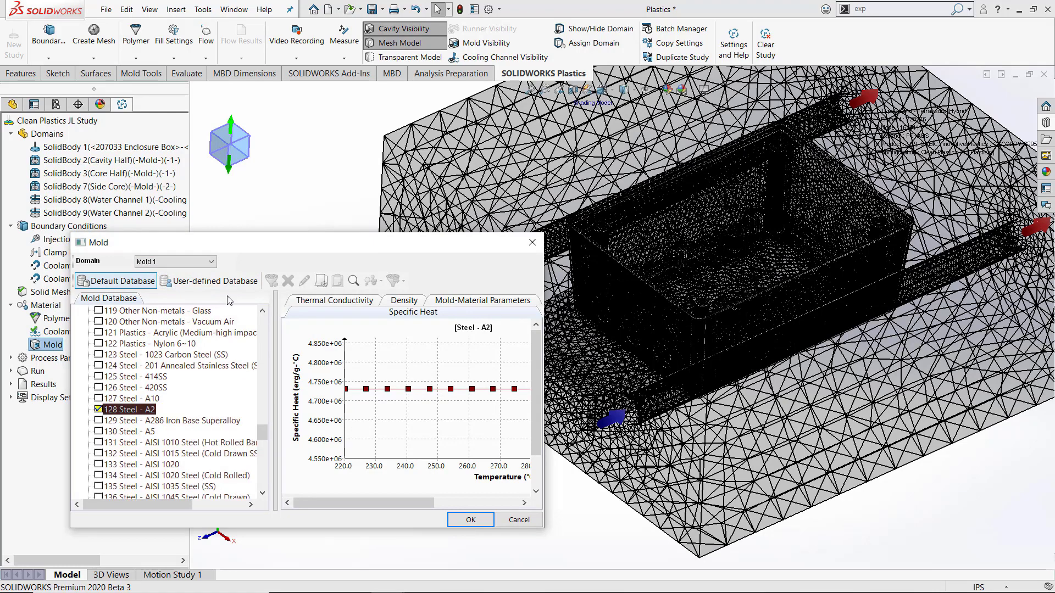
click(214, 266)
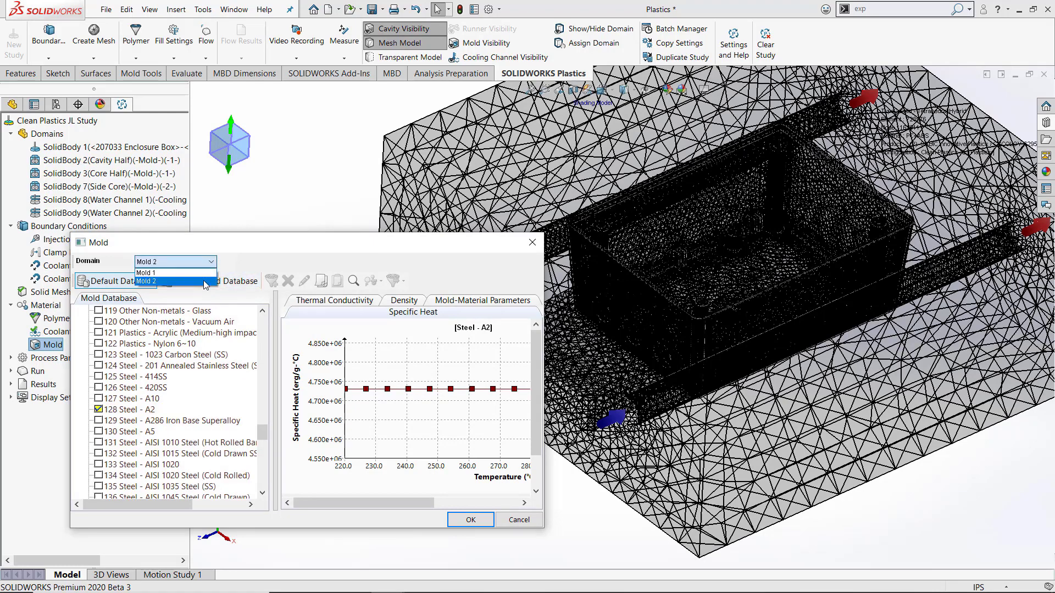
click(165, 278)
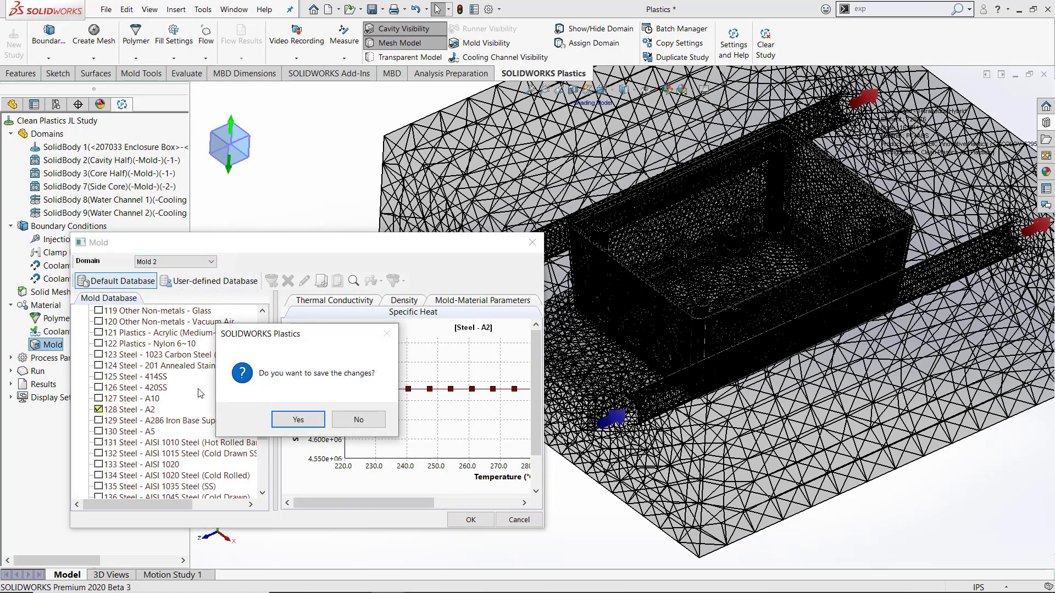
click(299, 420)
Assign Copper Alloys - Beryllium copper B1 to Mold 2 and apply.
scroll(227, 405, up, 8)
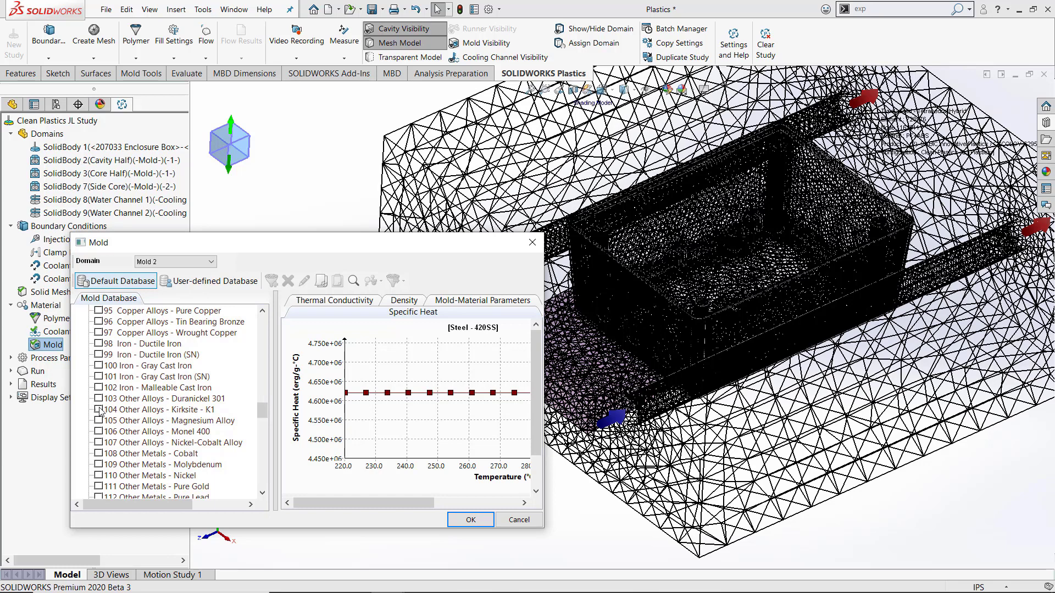
scroll(106, 384, up, 2)
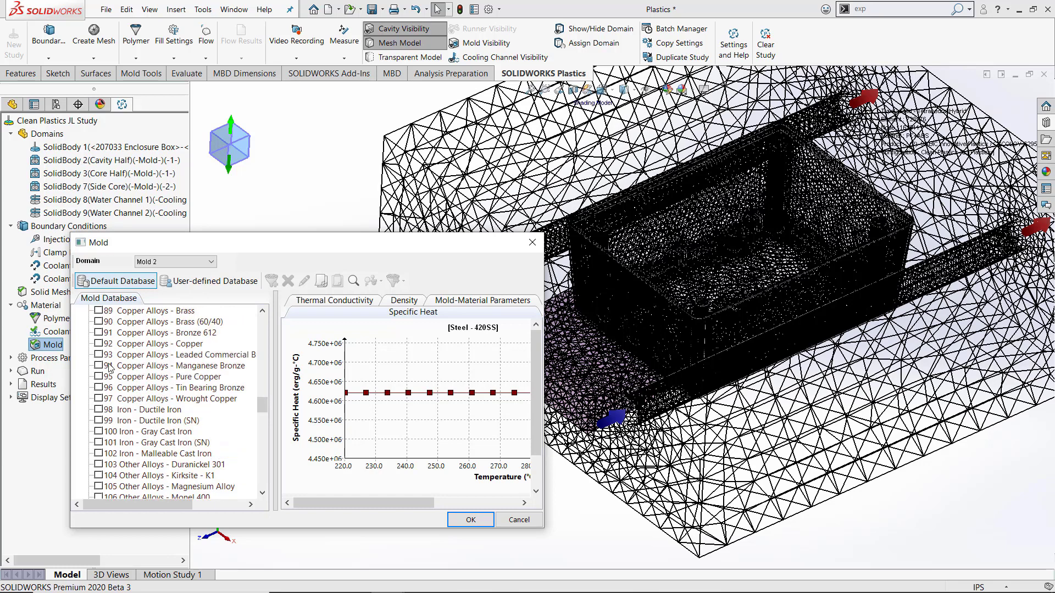
scroll(104, 351, up, 1)
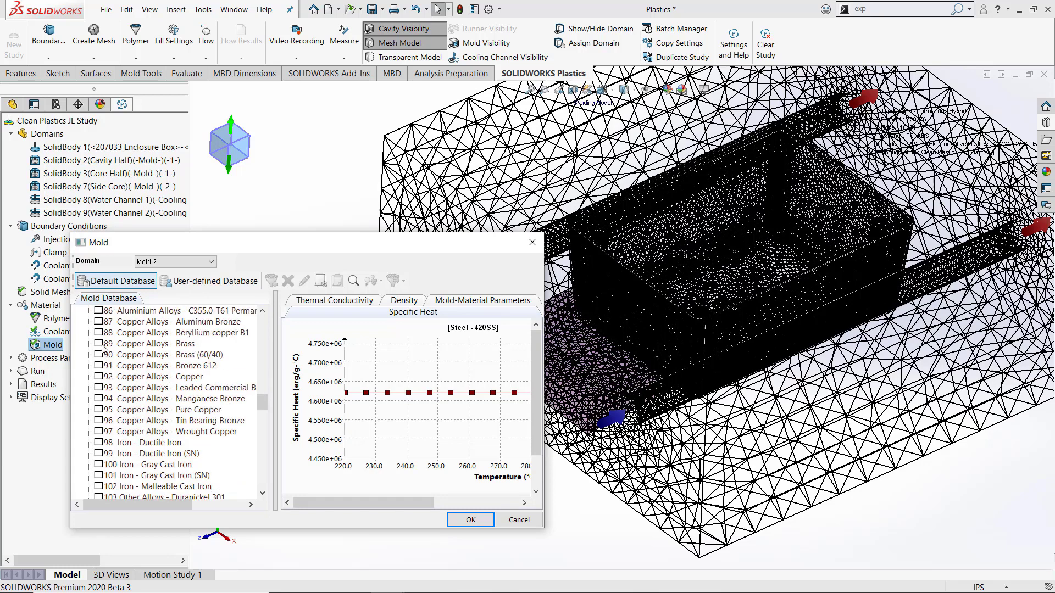
click(98, 333)
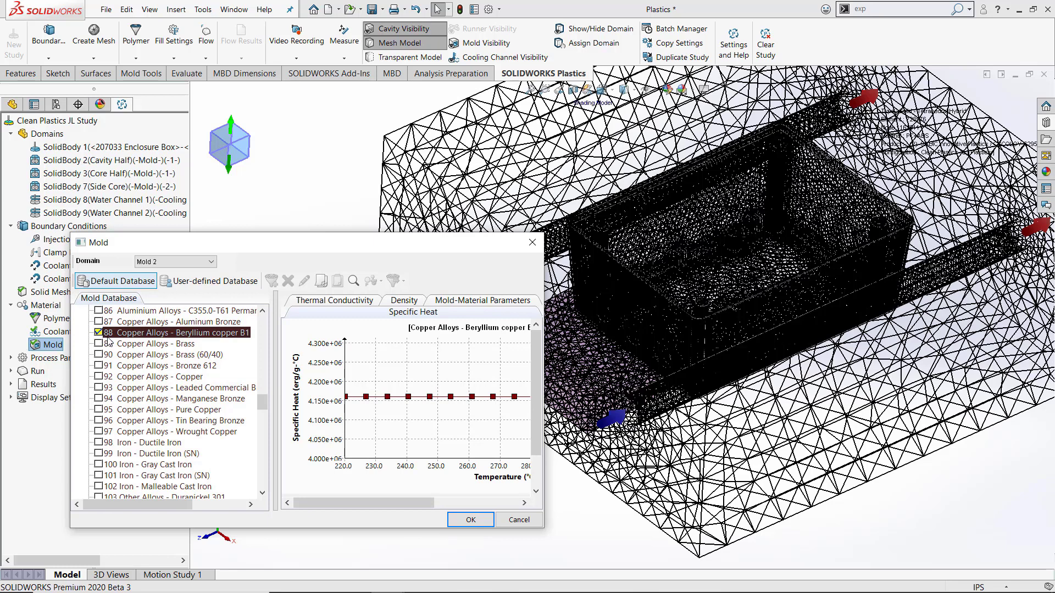
click(461, 521)
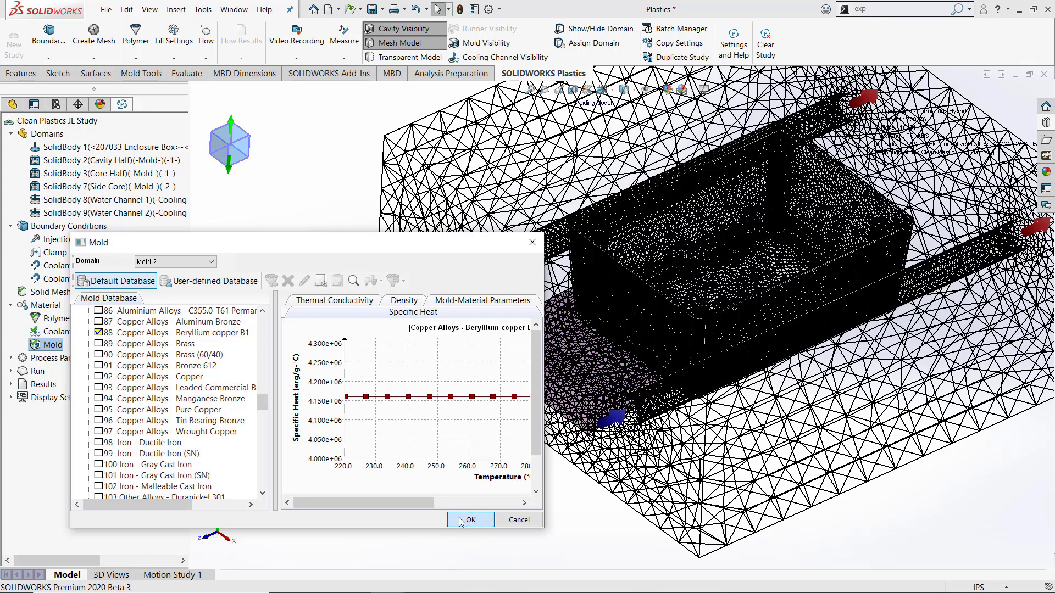
Browse user-defined polymers and import options without changes, then show 3D ContentCentral supplier content.
right_click(59, 319)
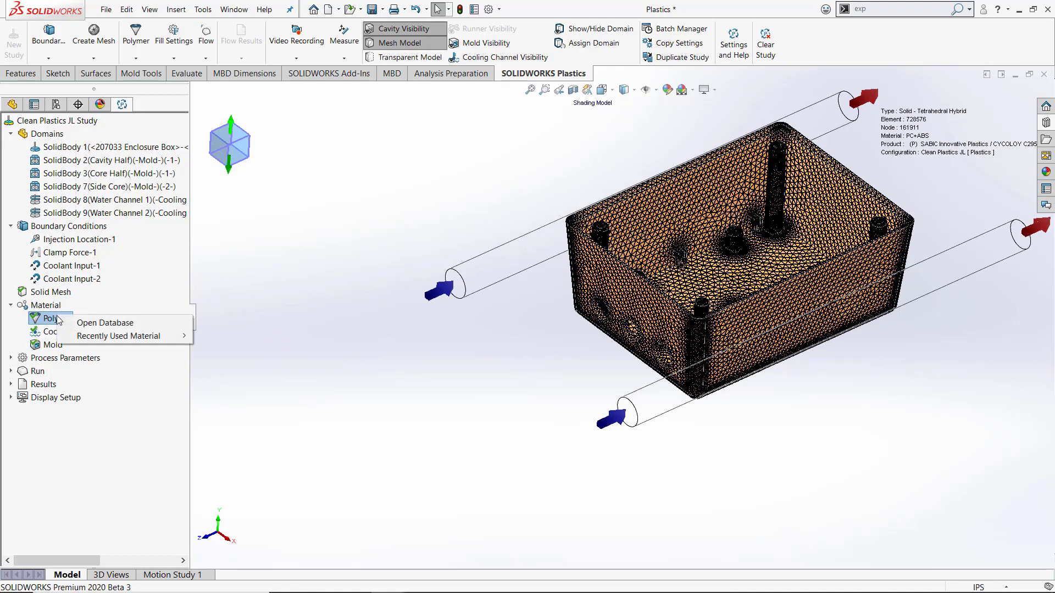
click(81, 324)
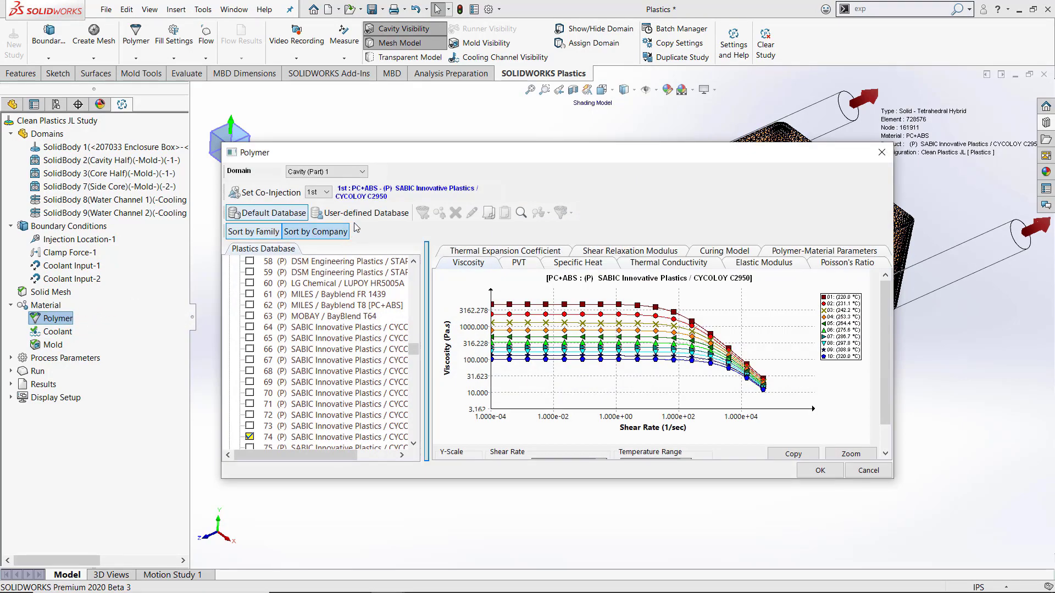
click(358, 213)
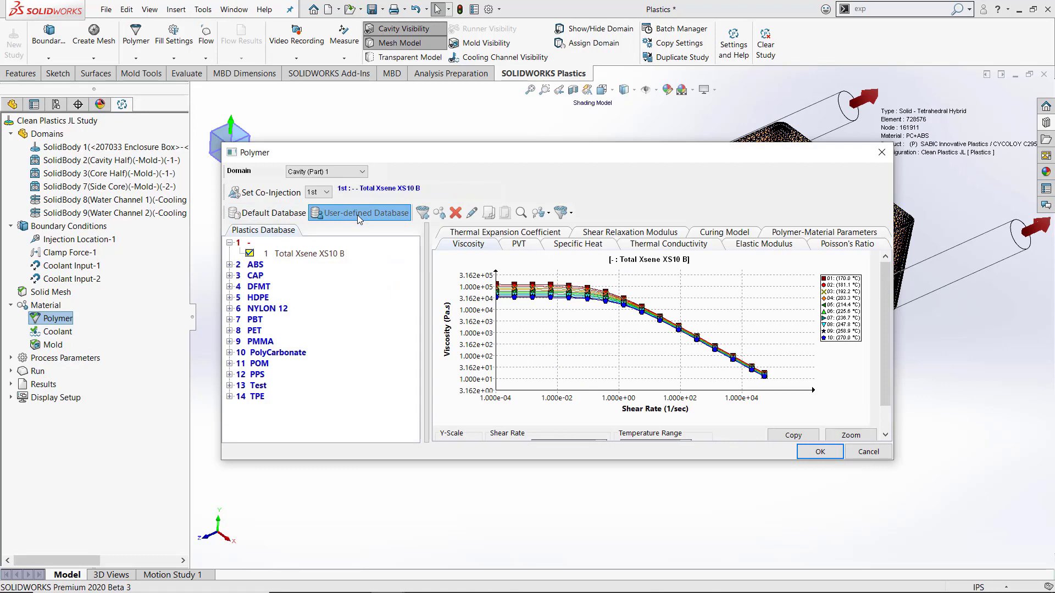
click(550, 213)
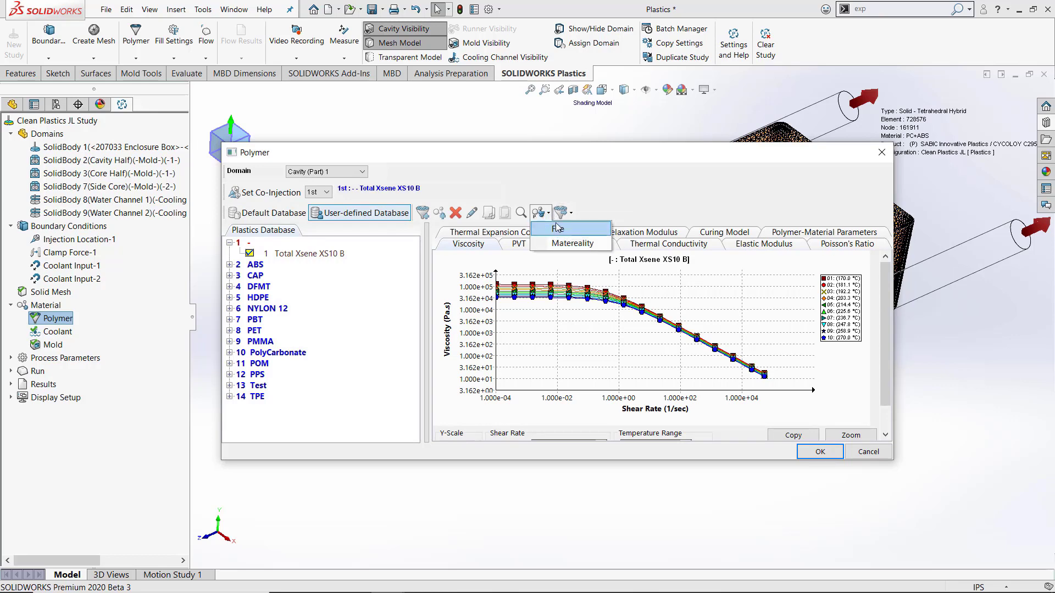
click(558, 228)
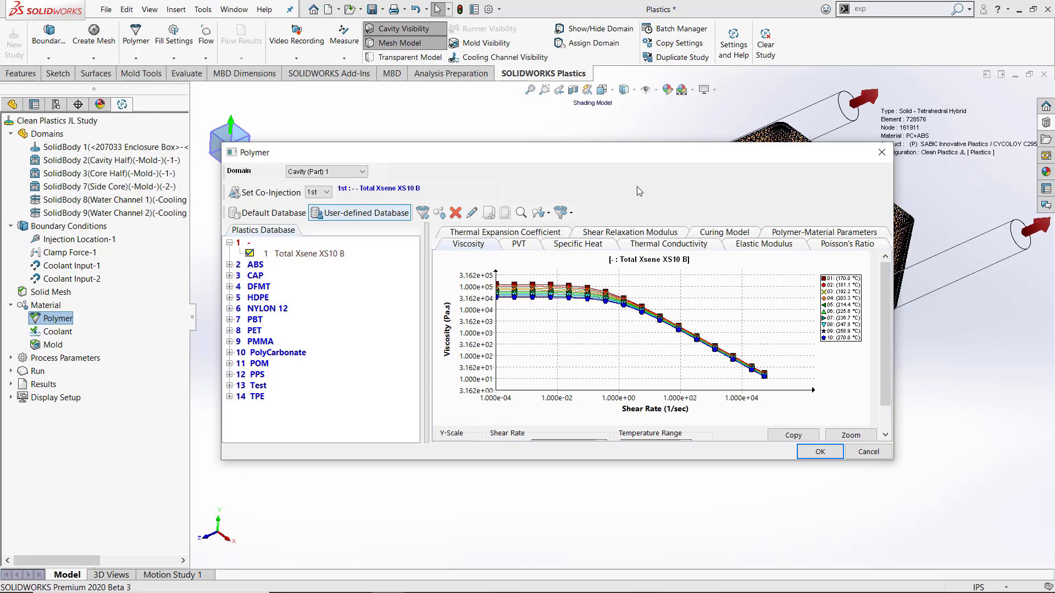
click(867, 451)
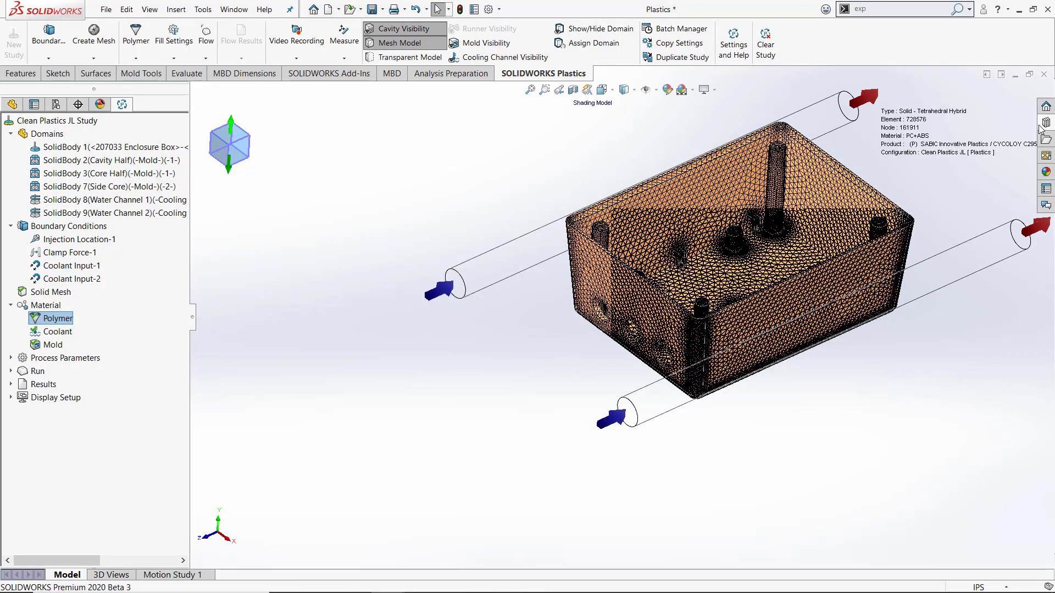
click(1045, 123)
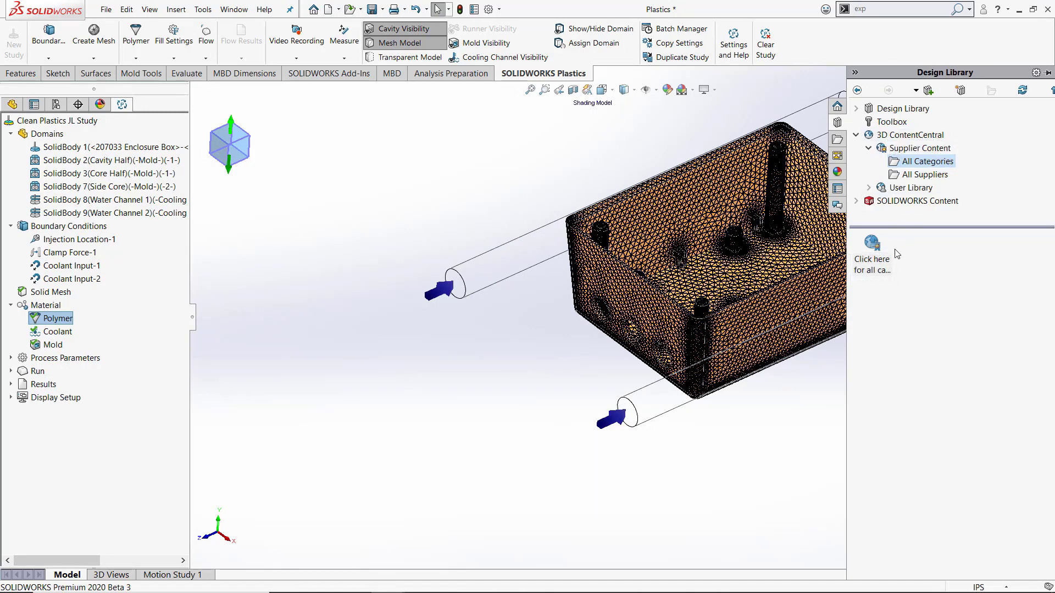
Browse 3D ContentCentral's injection molding materials filtered to Chevron Phillips Chemical, including Marlex HDPE.
click(872, 245)
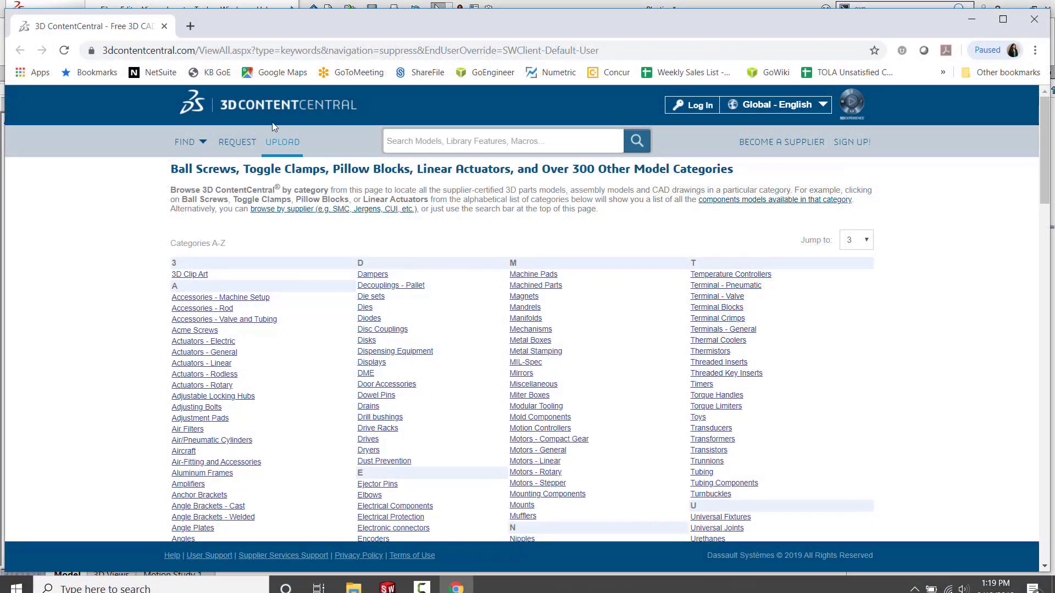
click(202, 143)
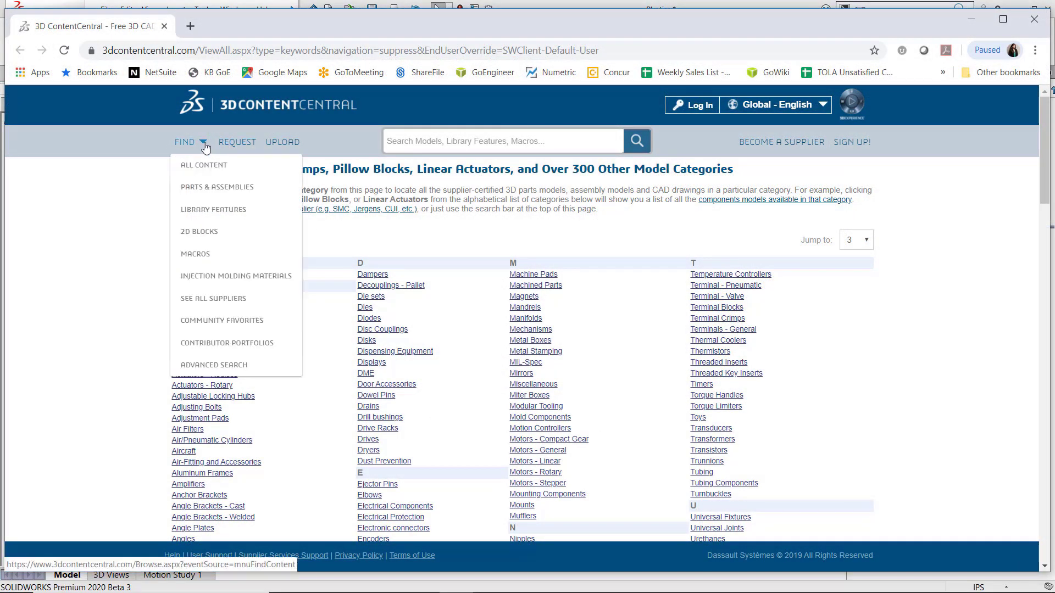
click(224, 277)
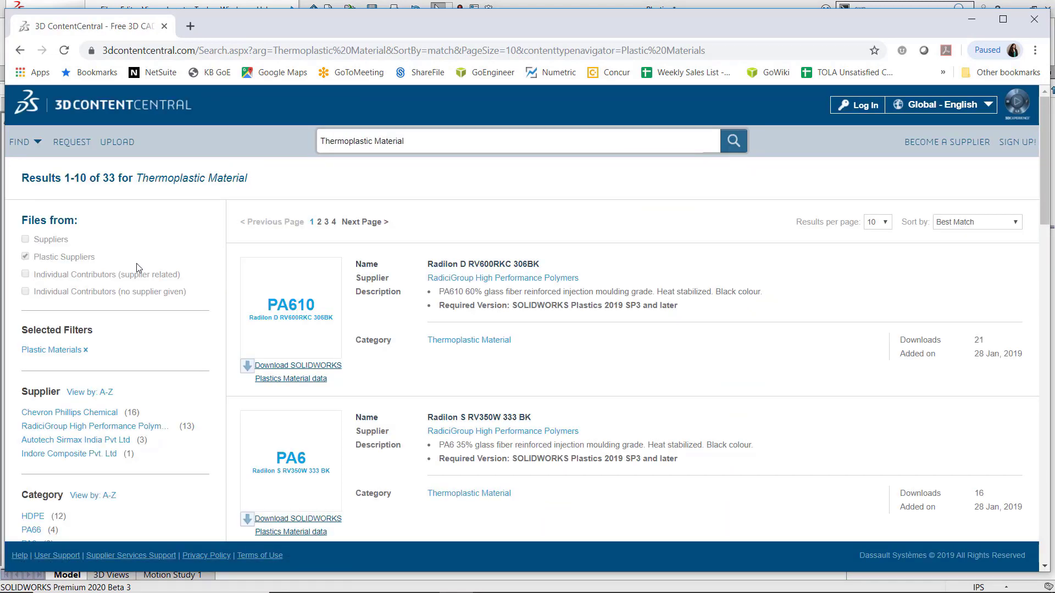
scroll(145, 343, down, 1)
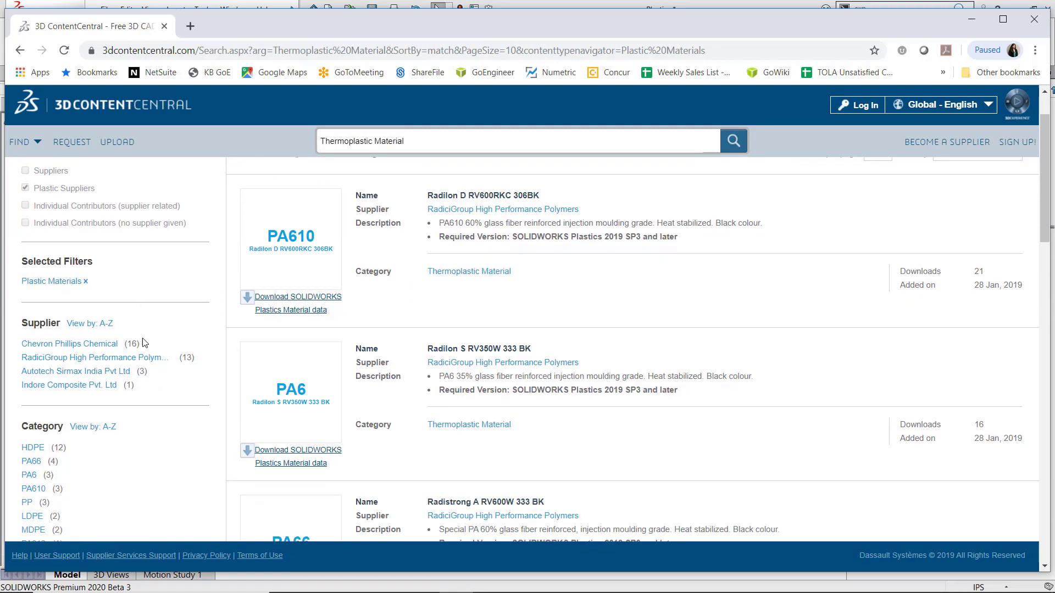
scroll(144, 342, down, 1)
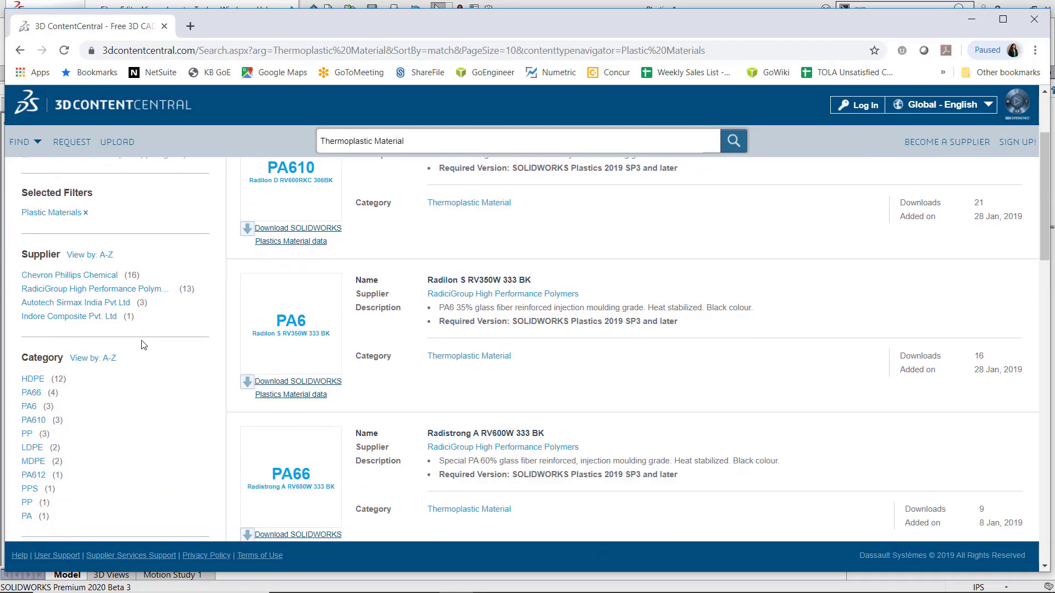
click(101, 281)
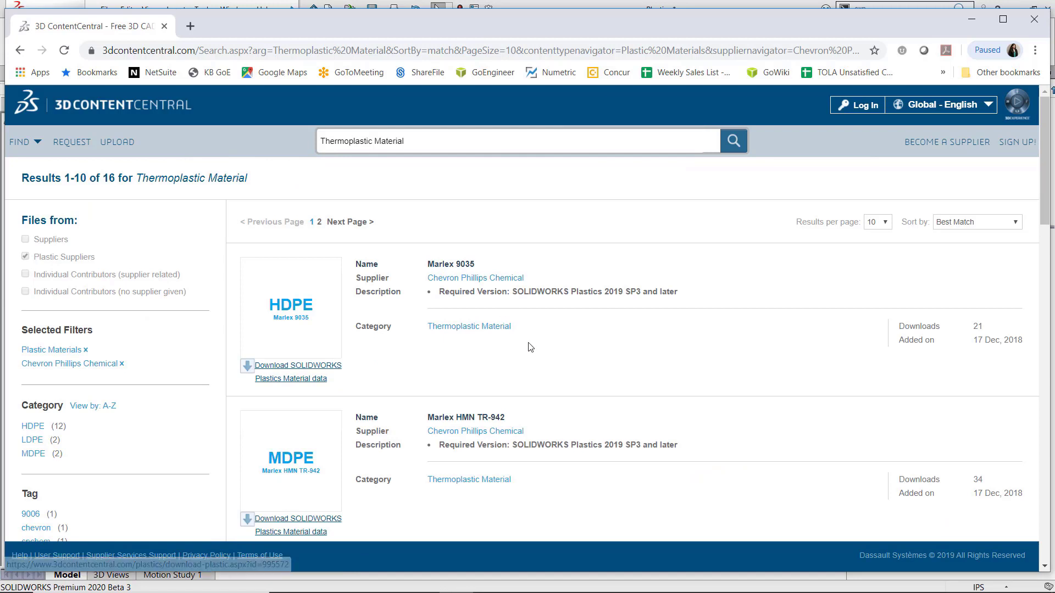
scroll(528, 352, down, 3)
scroll(532, 352, down, 2)
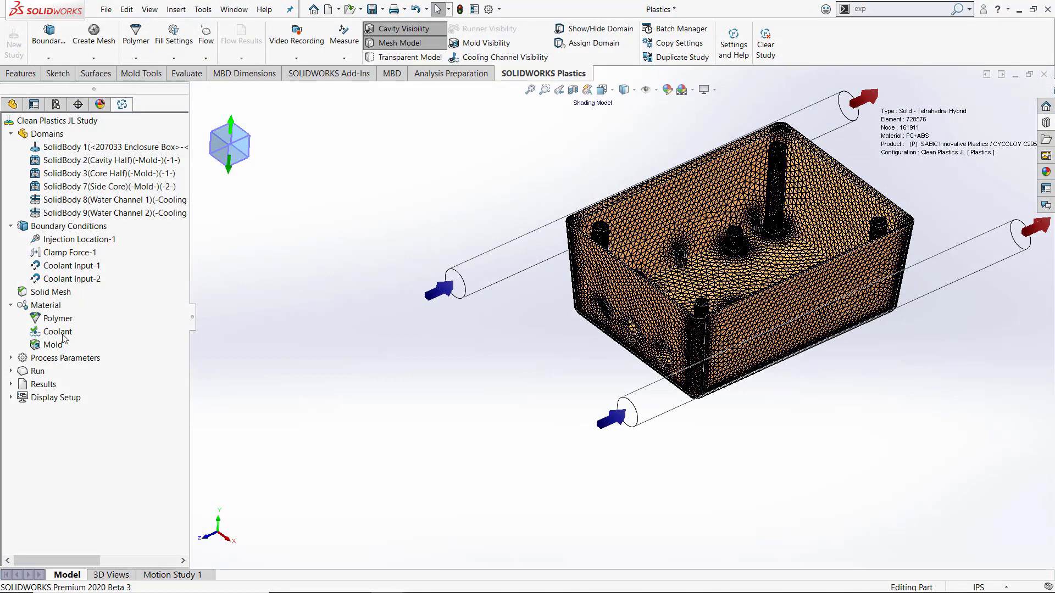
Review Fill Settings (melt 275 °C, mold 71 °C, 100 MPa, 100 tonne), close them, and select Warp Settings.
click(11, 358)
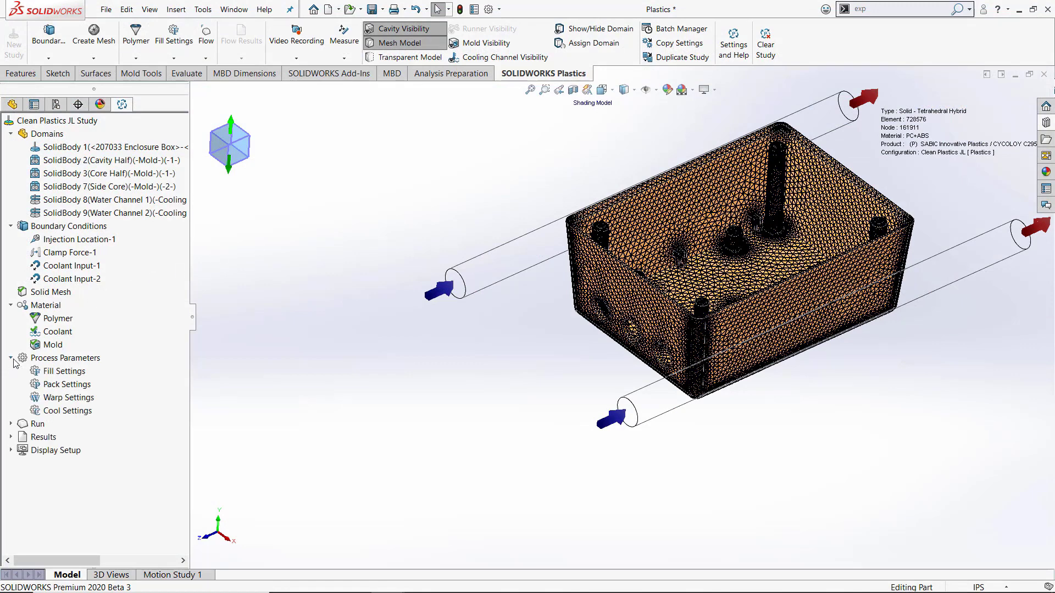
click(61, 375)
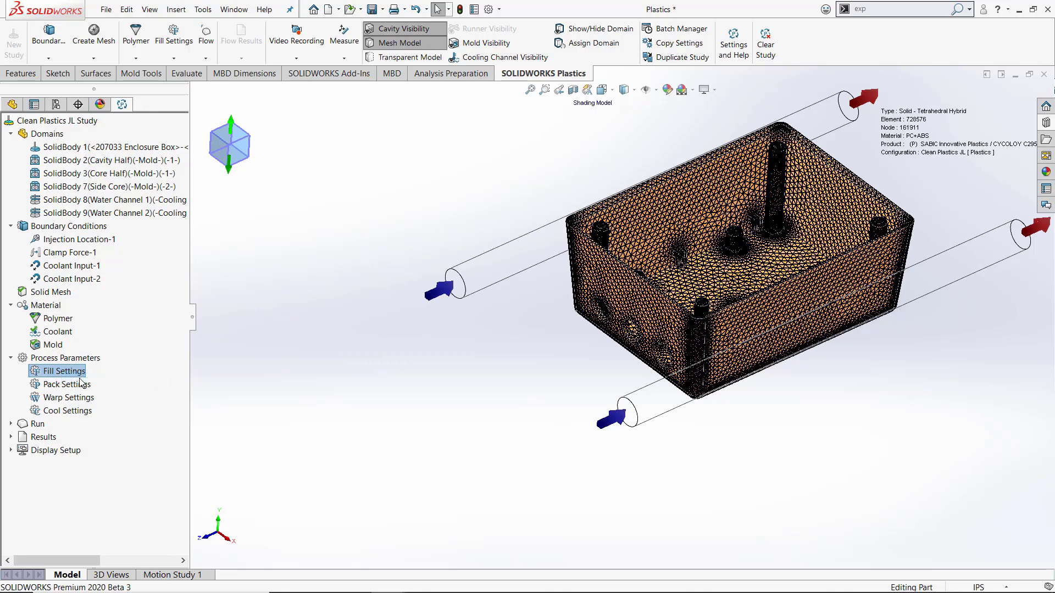
double_click(80, 378)
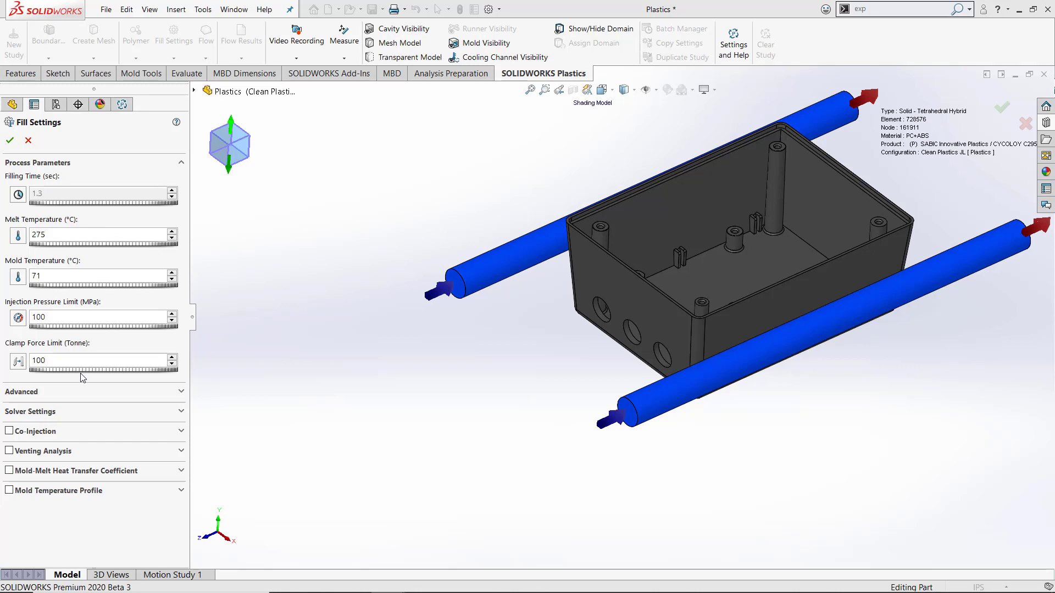
click(10, 140)
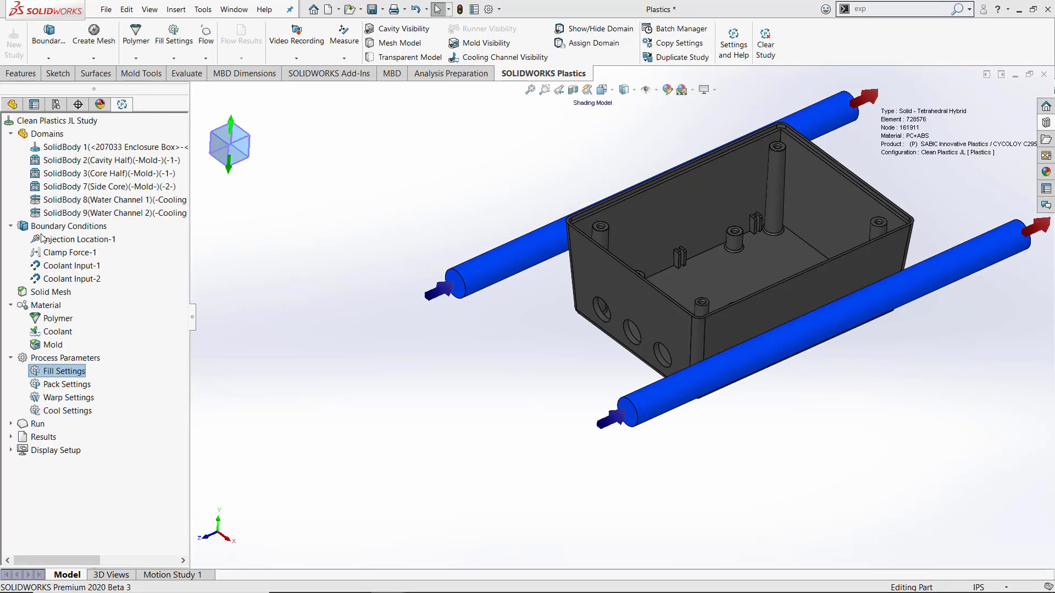
click(59, 398)
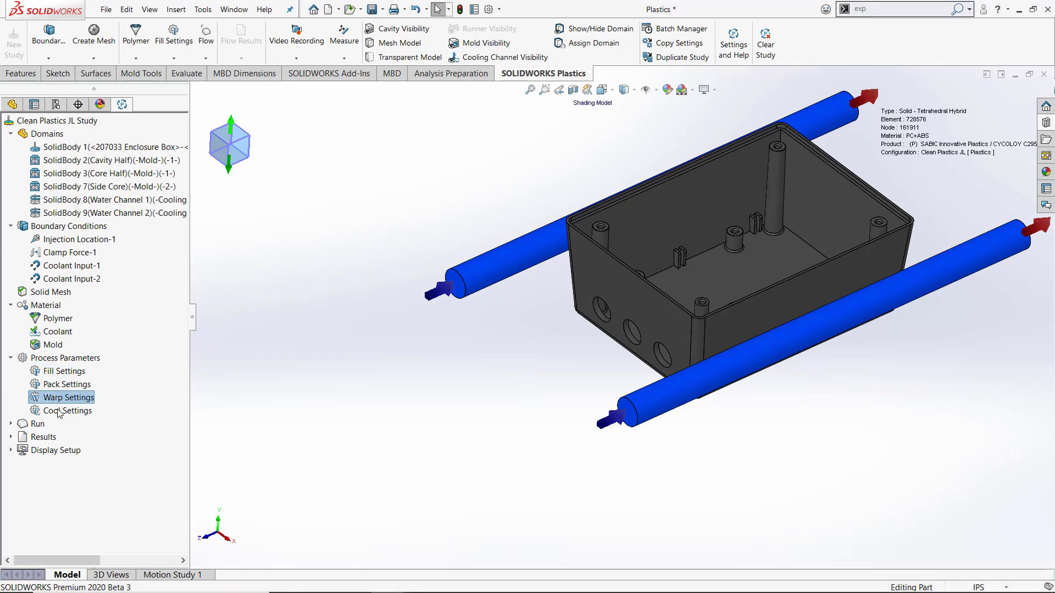
Read the Plastics JL Study's flow results, showing fill time up to 1.2293 sec.
click(12, 424)
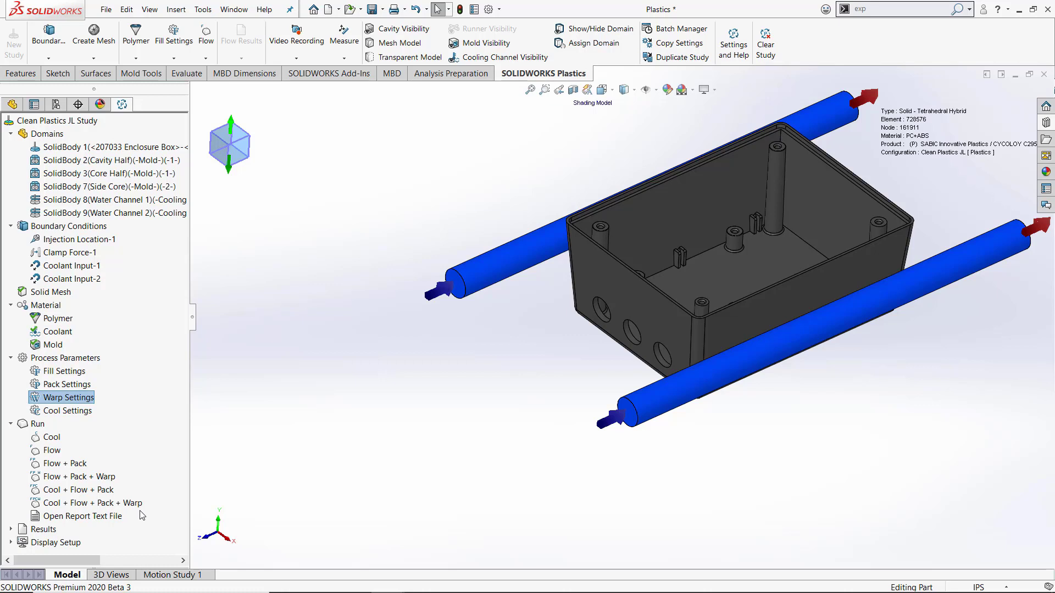
click(123, 106)
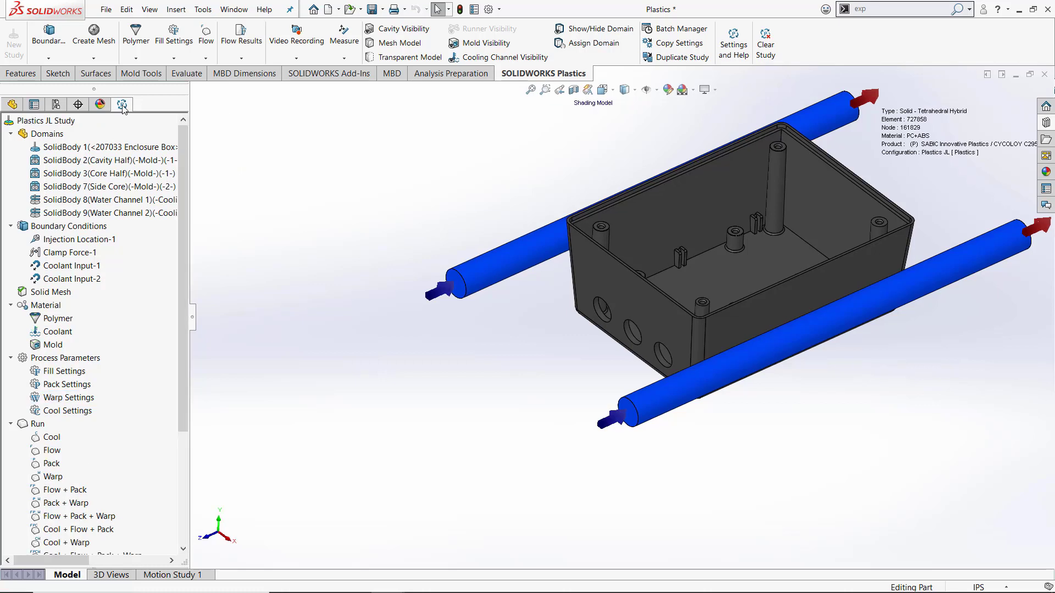
drag(184, 158, 182, 266)
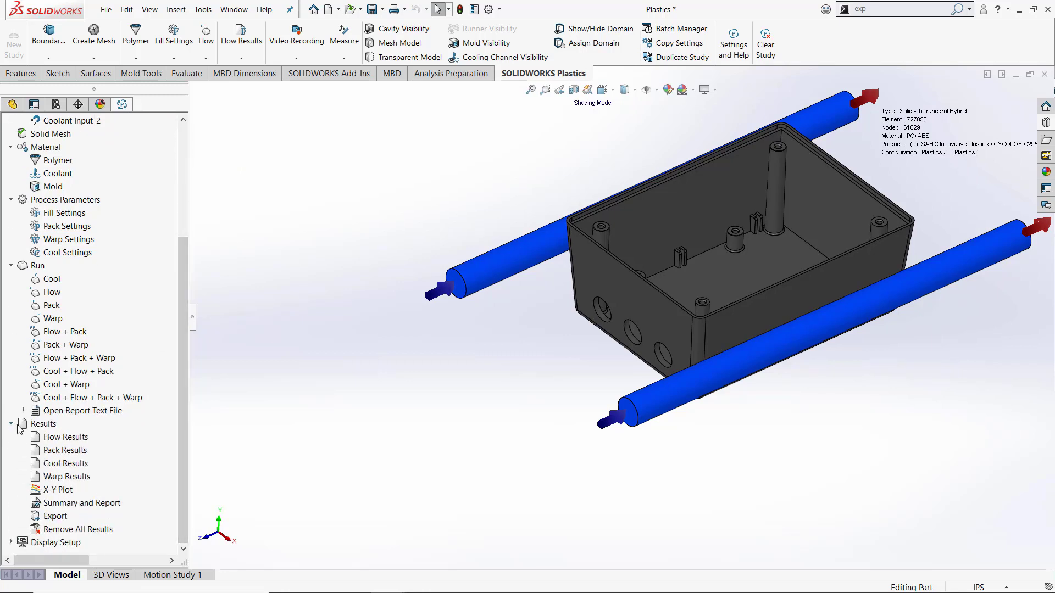
right_click(53, 438)
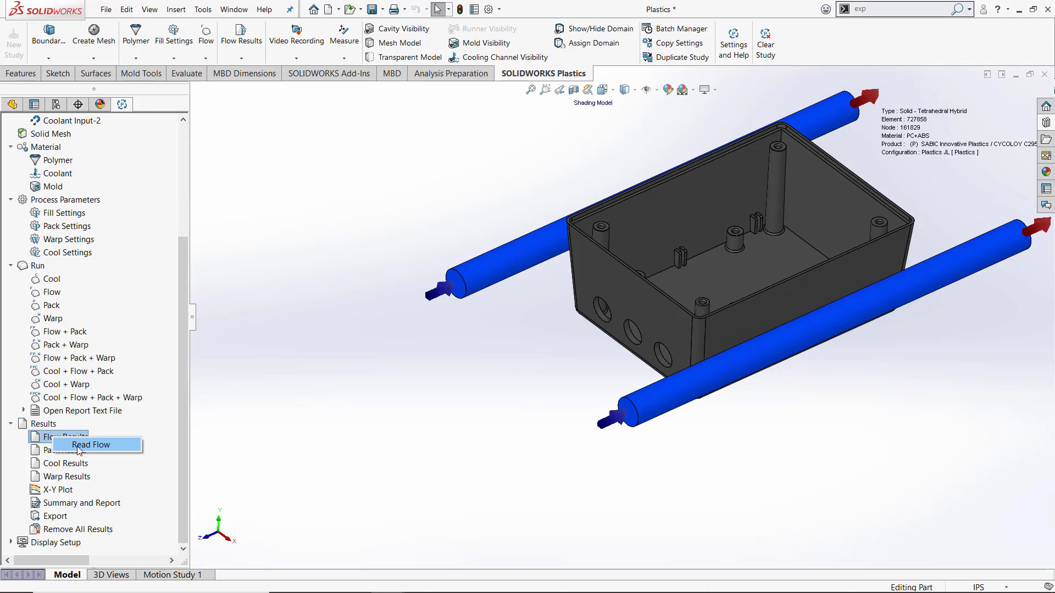
click(83, 445)
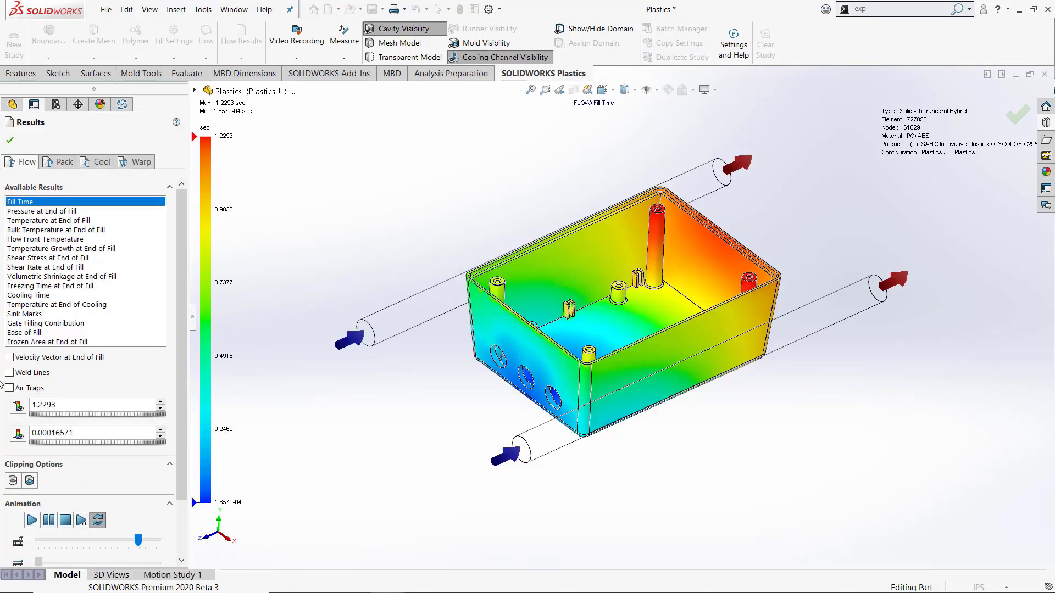
click(30, 481)
click(32, 521)
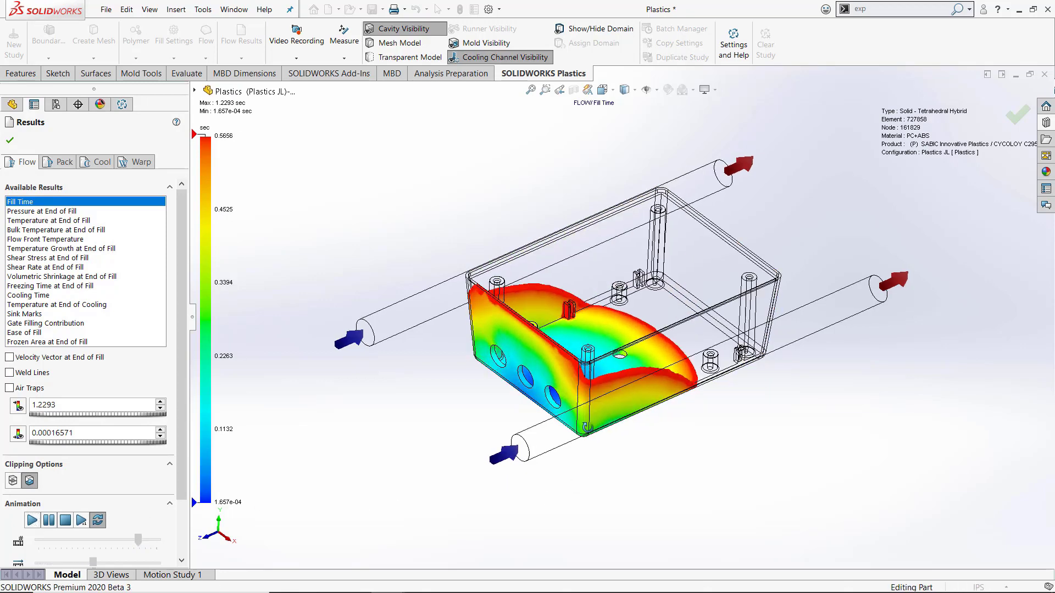
middle_drag(450, 495, 490, 491)
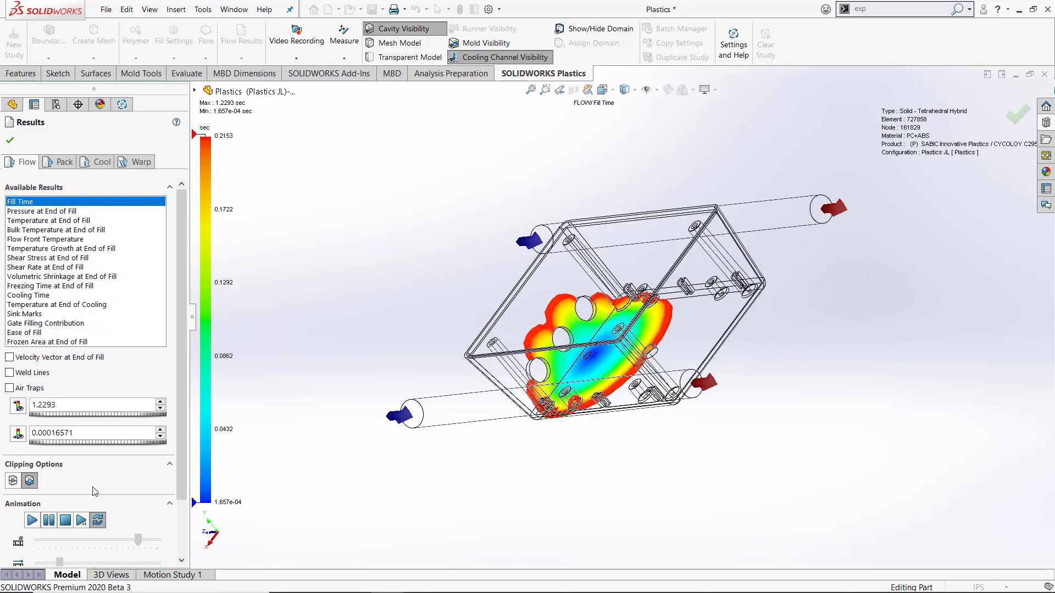
click(65, 521)
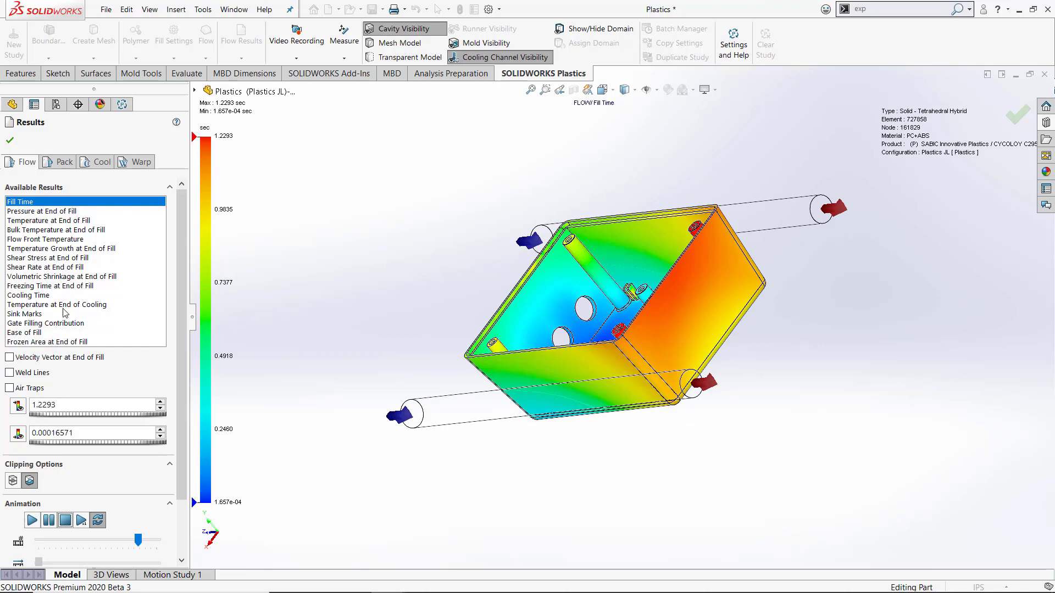
Show cycle-averaged mold temperature, coolant pressure, then coolant velocity vectors (9.5076–53.8962 cm/s).
click(94, 165)
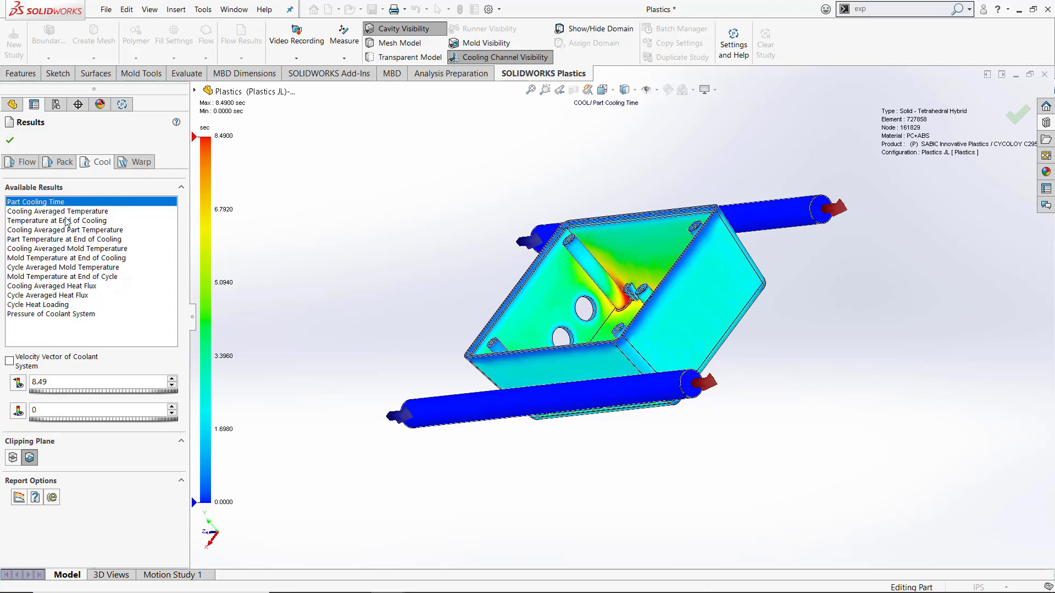
click(31, 268)
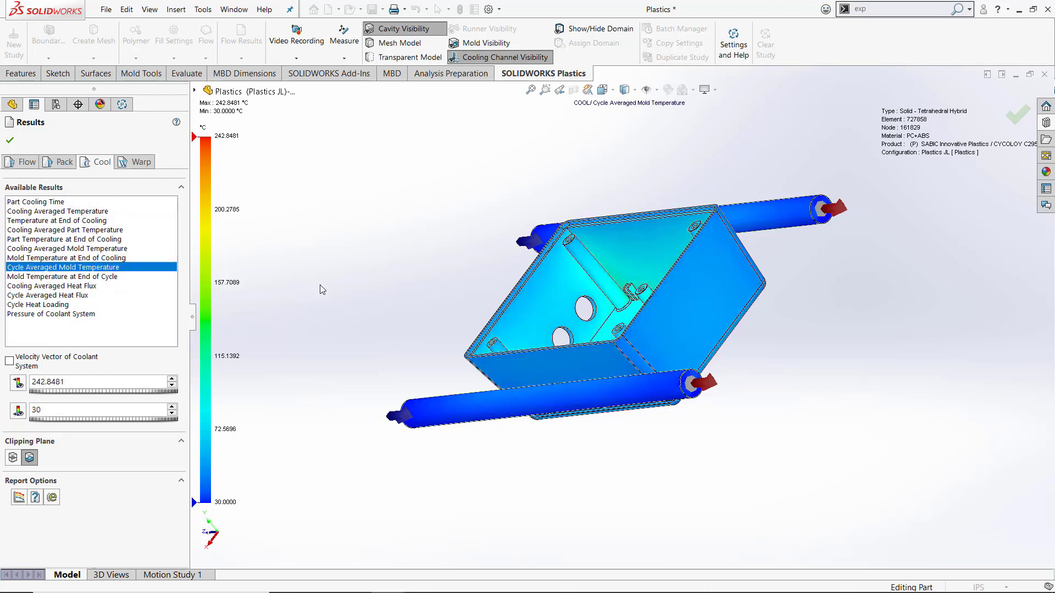
middle_drag(359, 289, 463, 356)
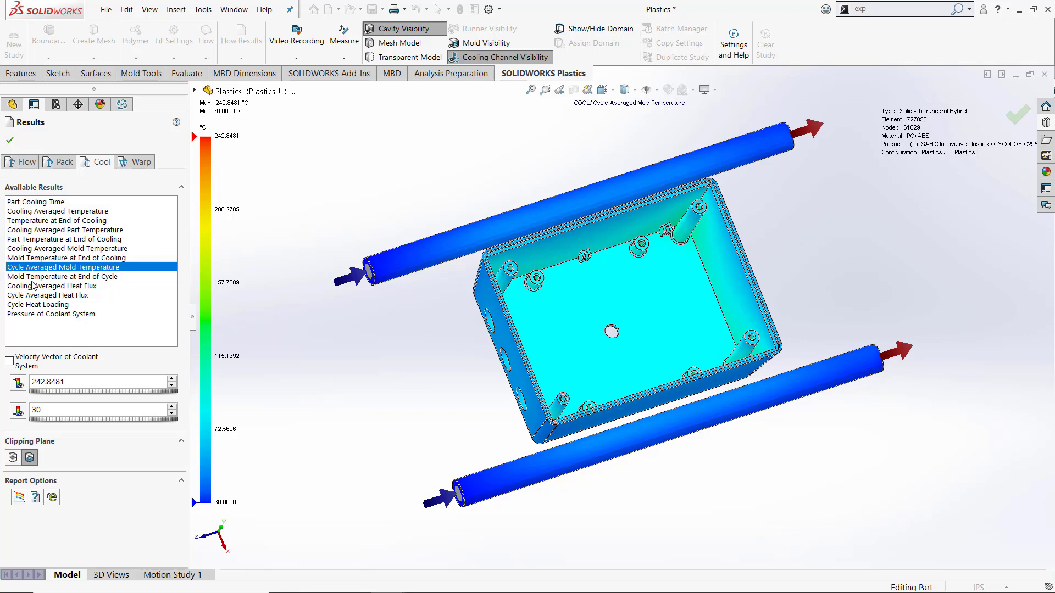
click(37, 315)
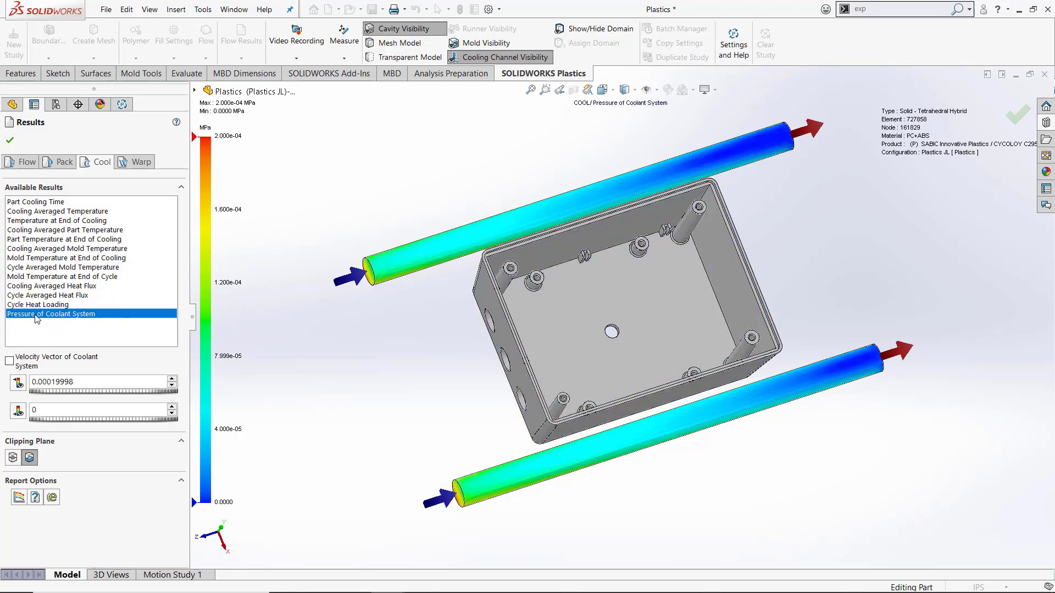
click(10, 361)
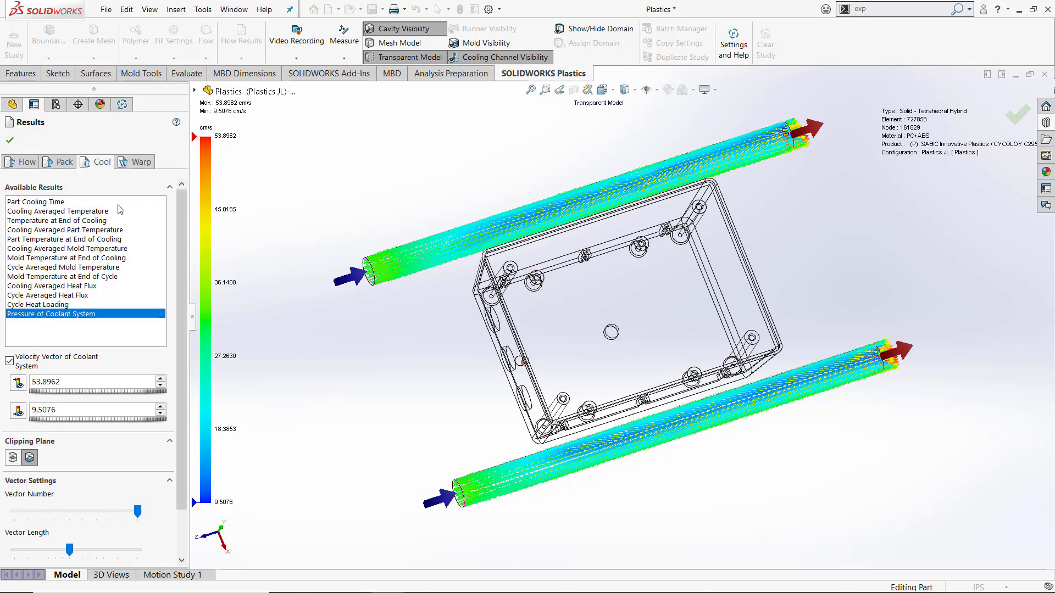
Show the warp Total Stress Displacement plot (0.0247–0.7685 mm) and return to isometric view.
click(135, 162)
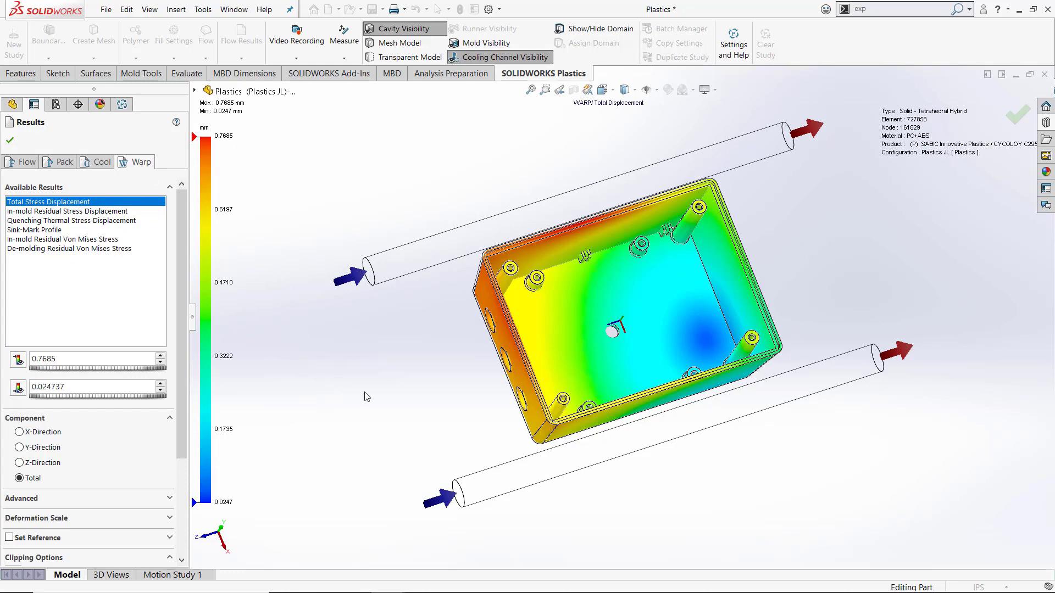
drag(402, 396, 403, 184)
key(ctrl+7)
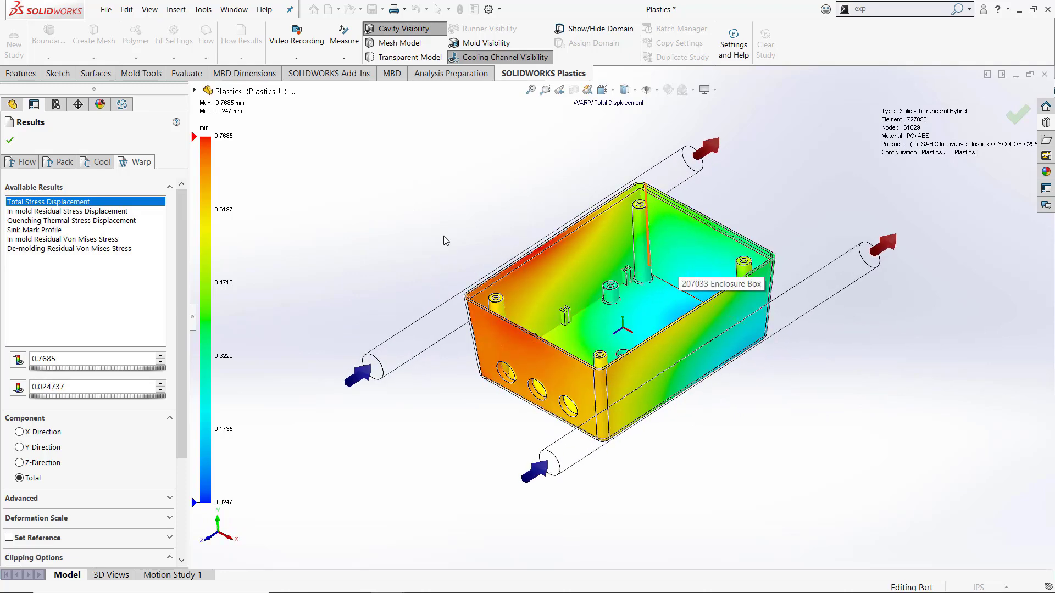
Close the results, pick Quenching Thermal Stress for Warp Results, and show the Settings and Help options.
click(9, 142)
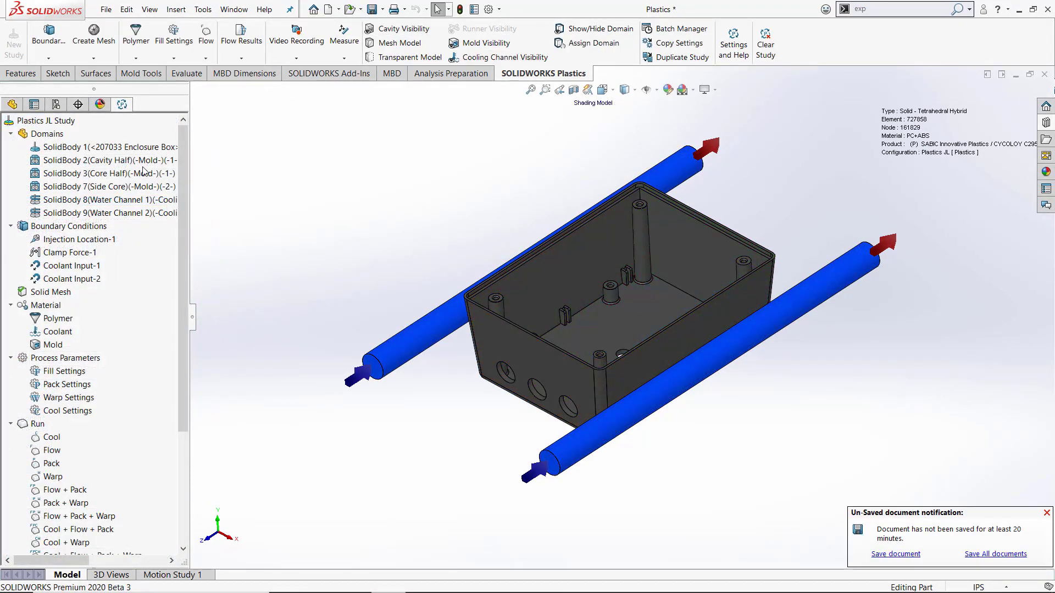
scroll(172, 336, down, 4)
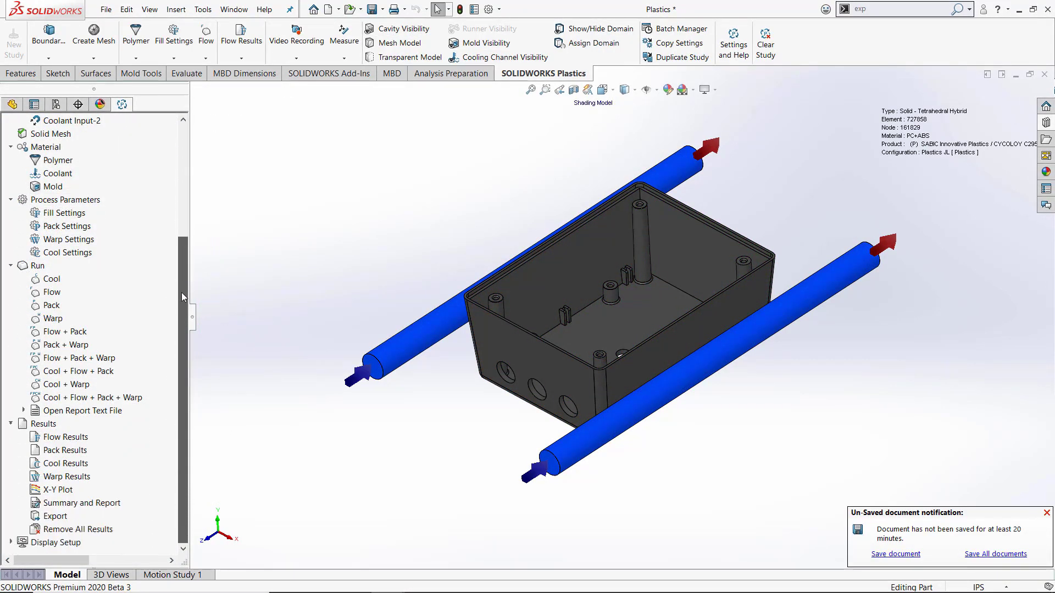
right_click(81, 478)
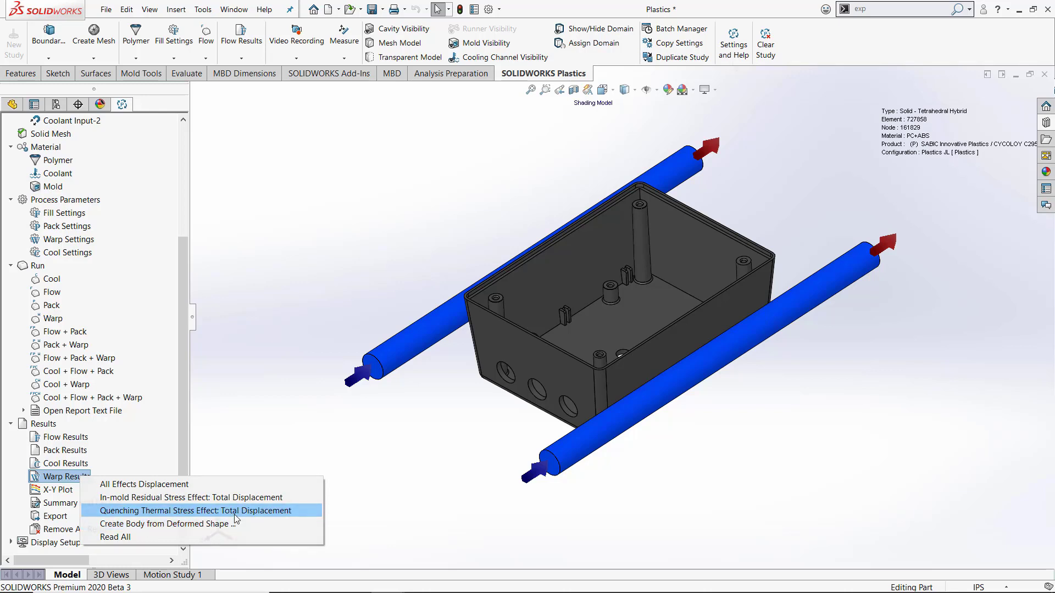
click(234, 511)
click(739, 50)
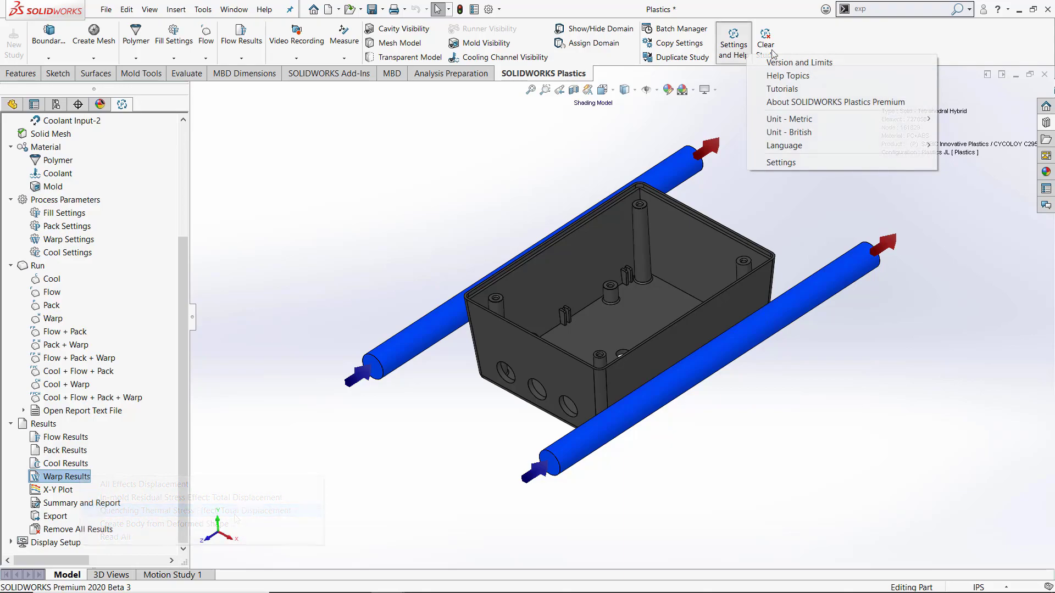
Open the SOLIDWORKS Plastics tutorials, swplasticstutorials.pdf, from the help menu.
click(796, 89)
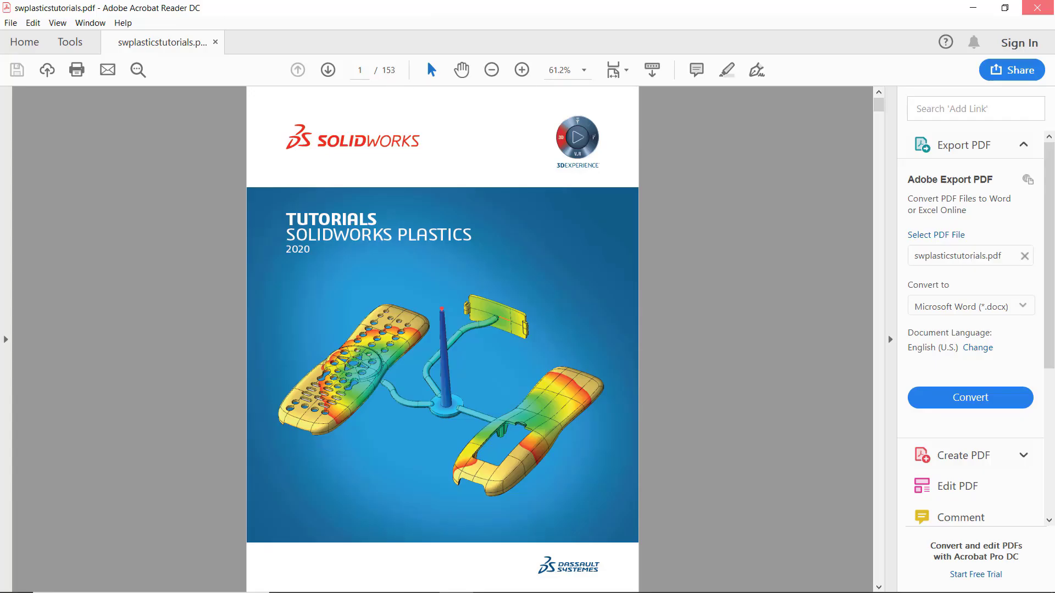